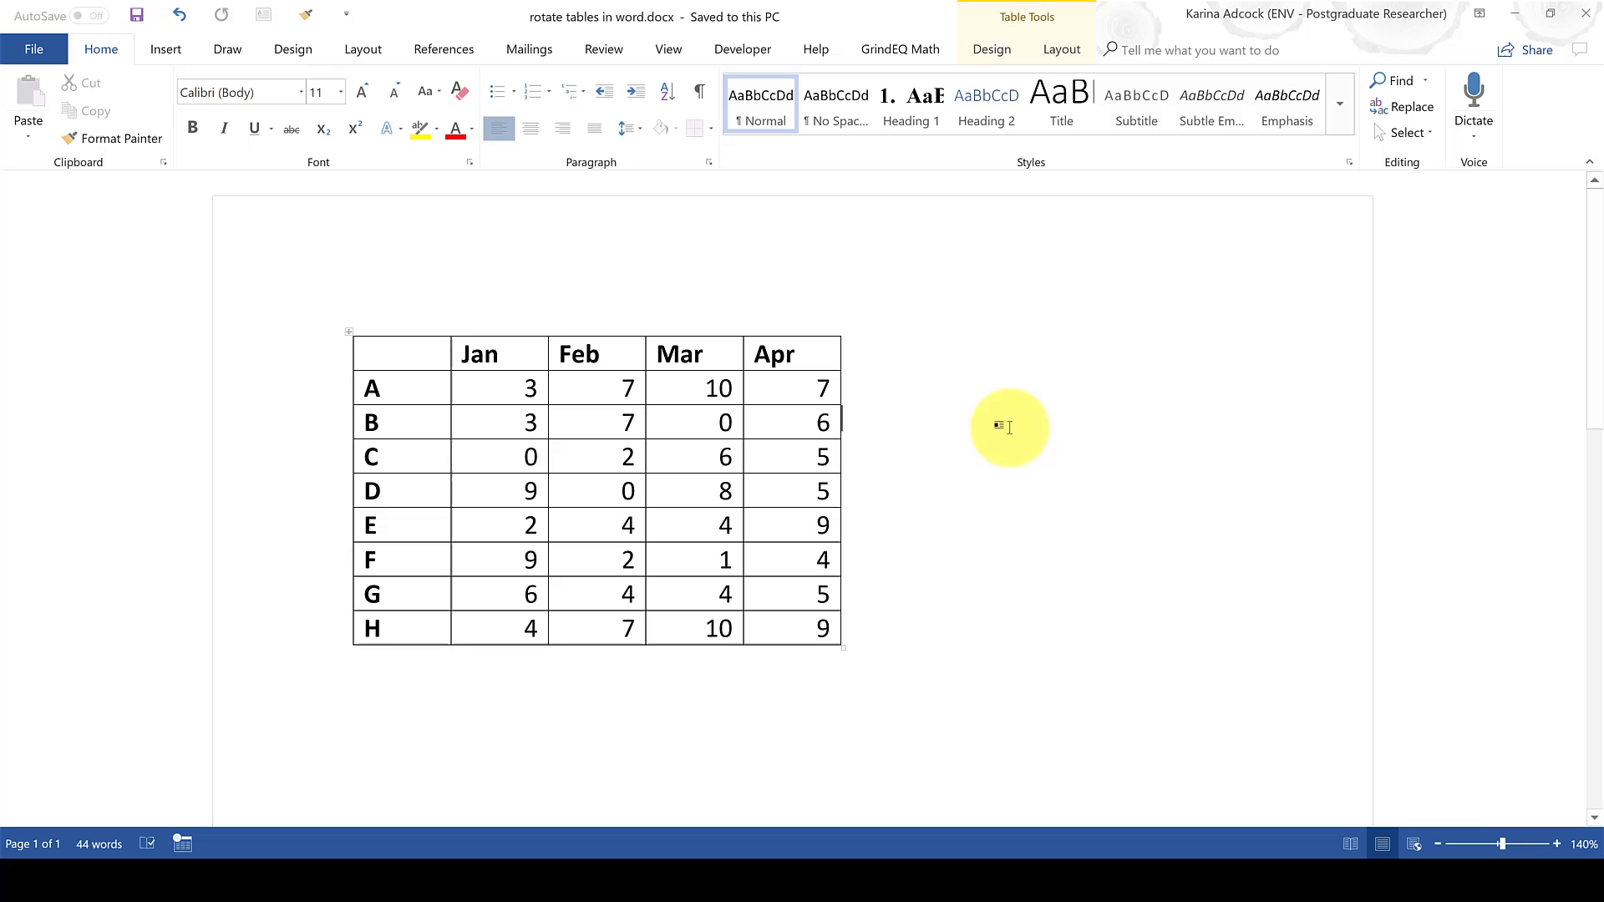
- Insert a new empty column to the left of the table's first column
click(394, 351)
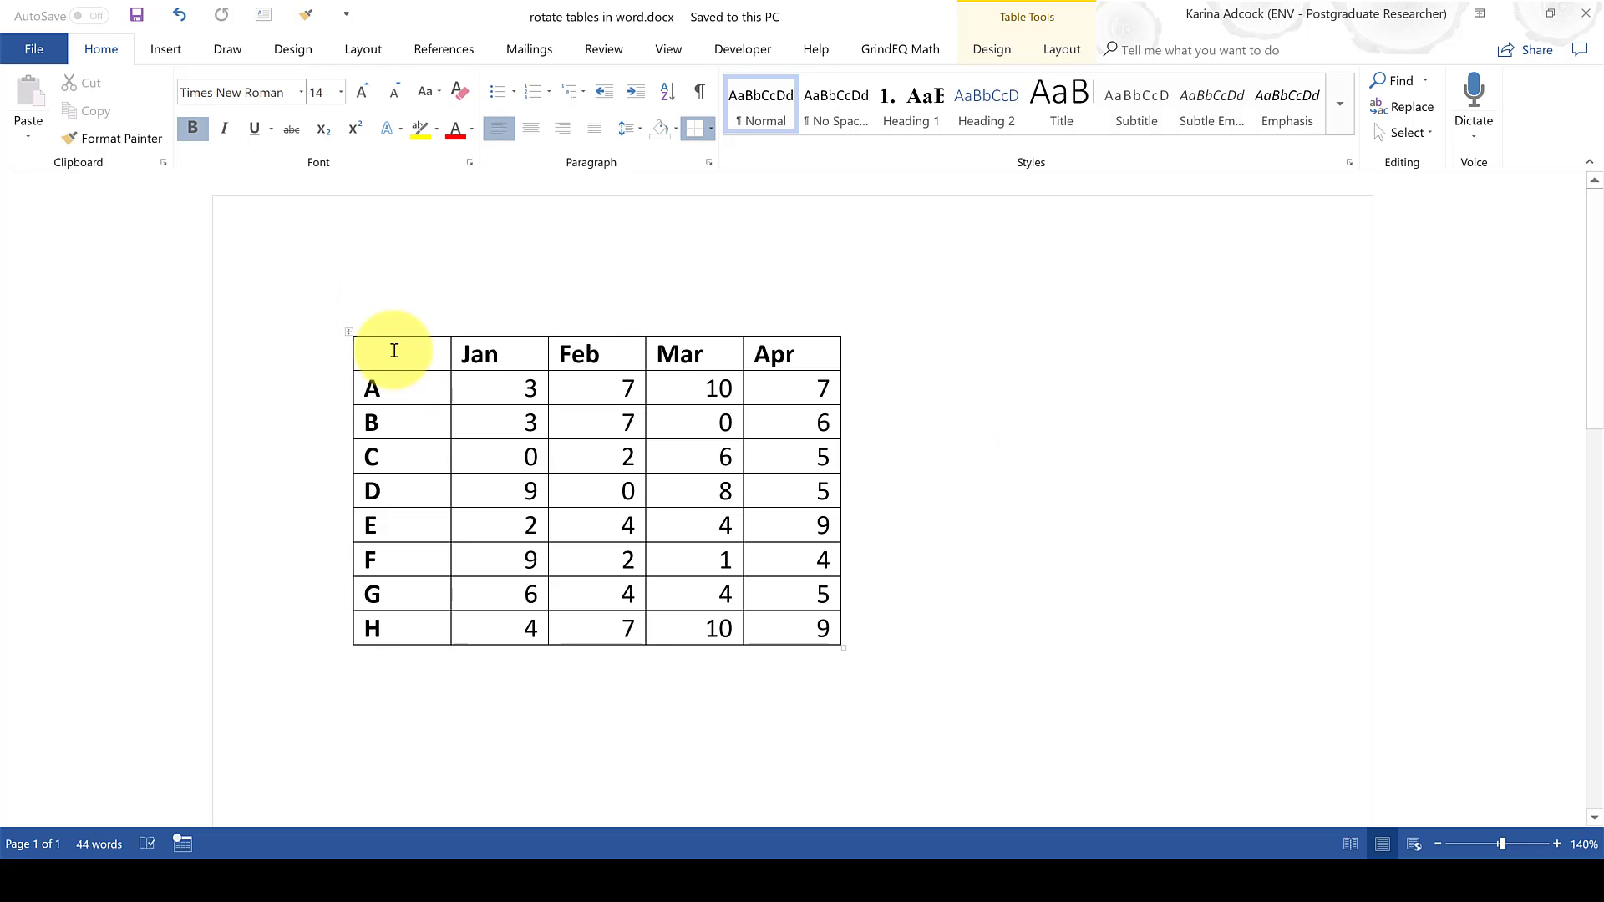
right_click(394, 353)
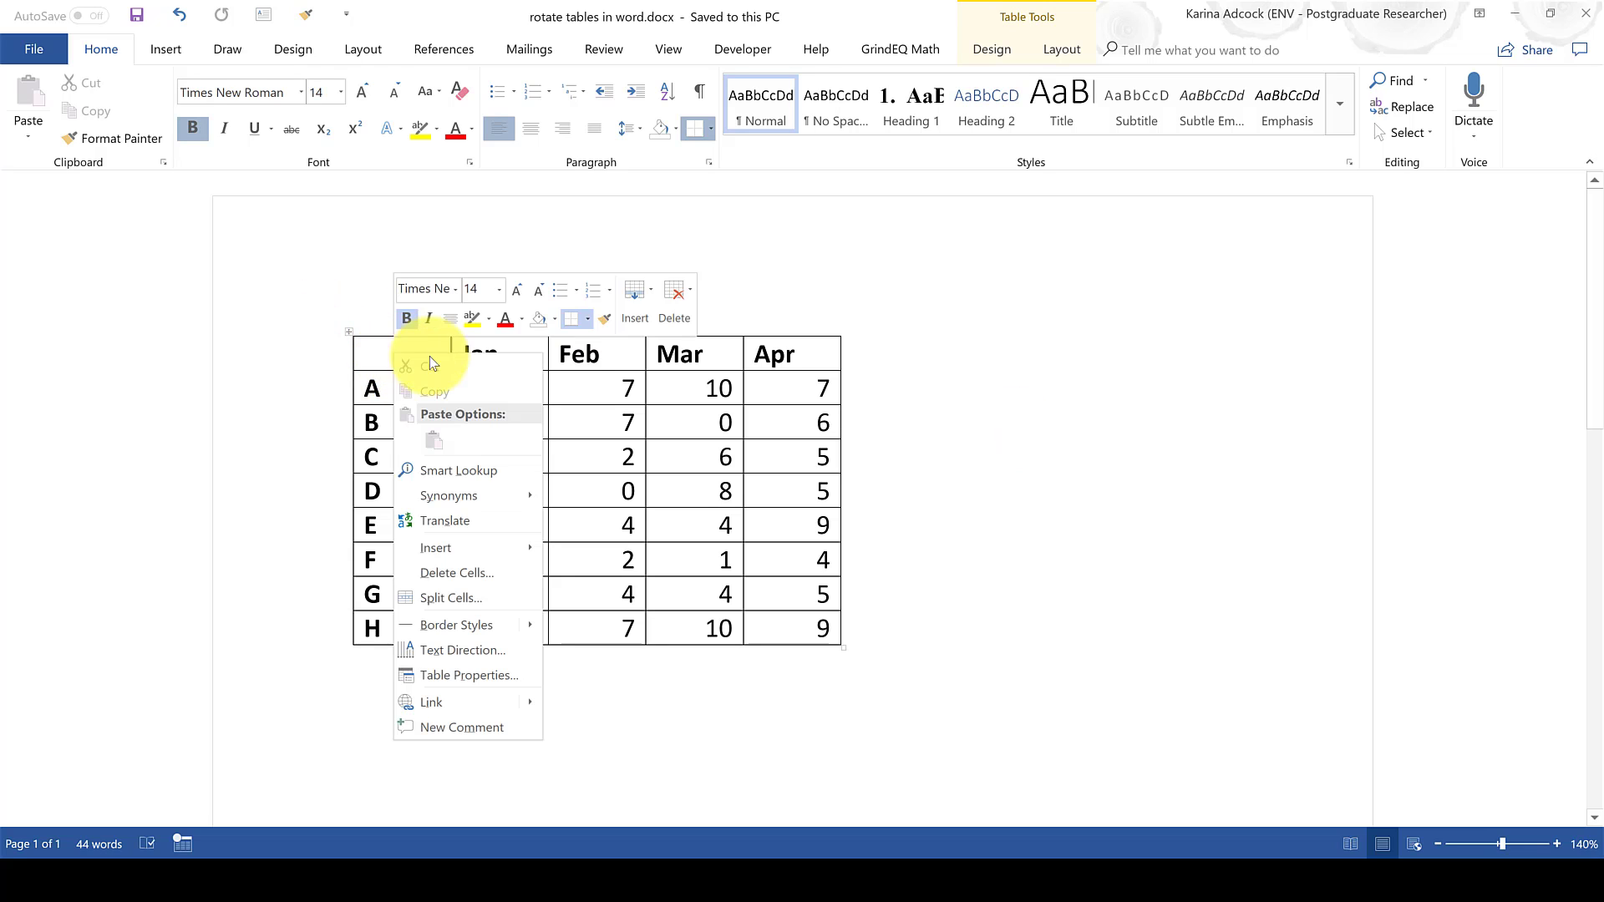
click(653, 314)
click(664, 402)
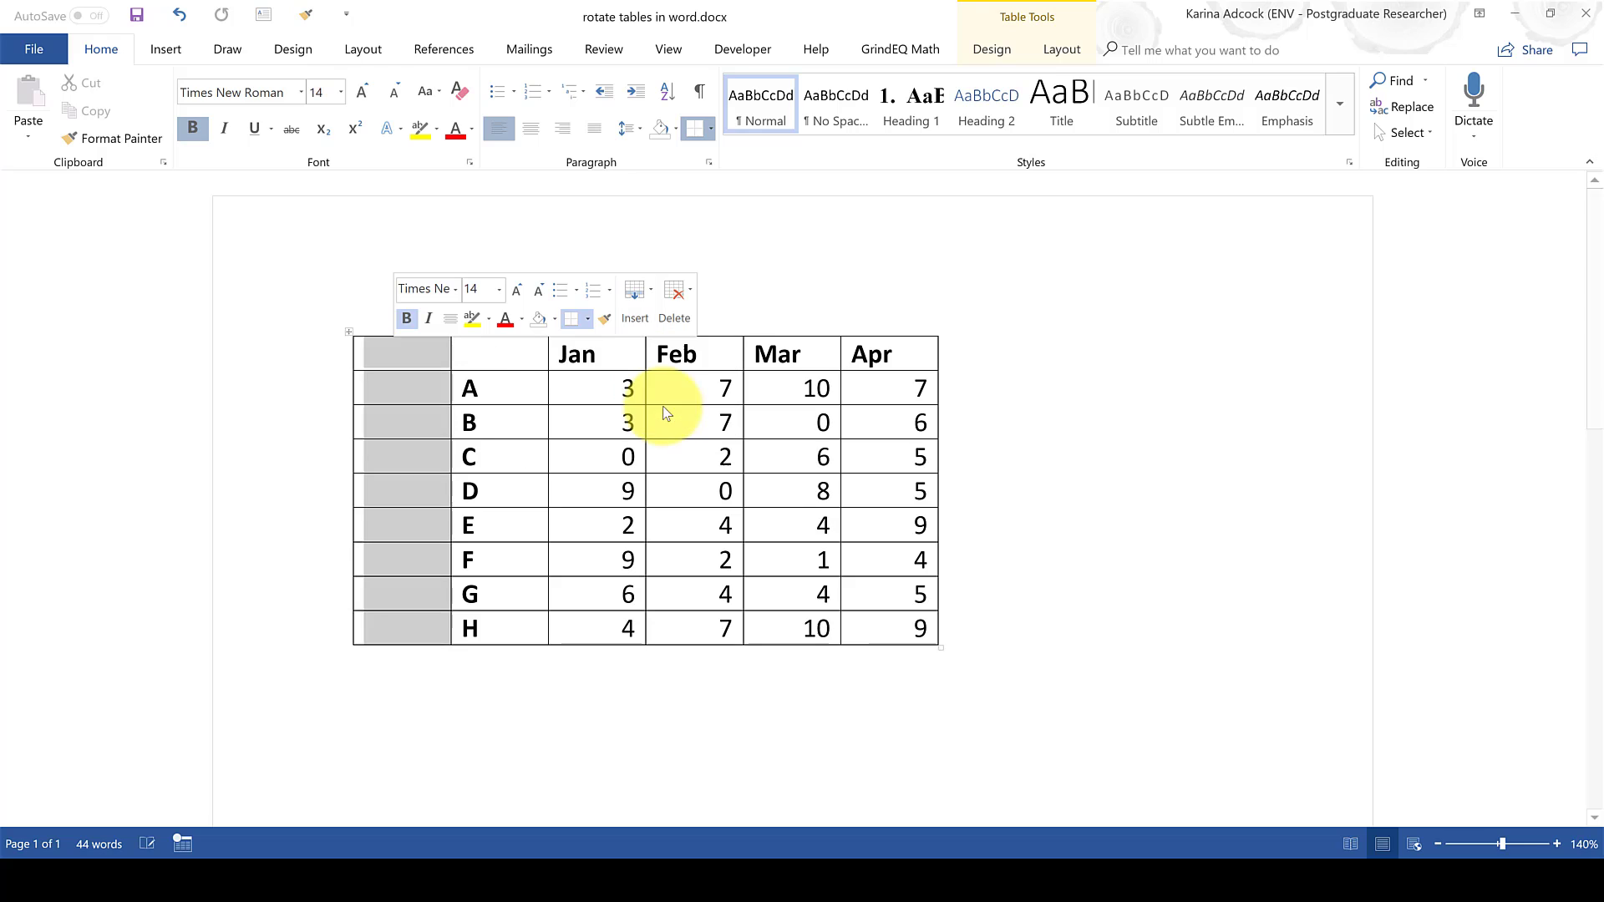
- Number the new column's cells 1 through 9 from top to bottom
click(411, 360)
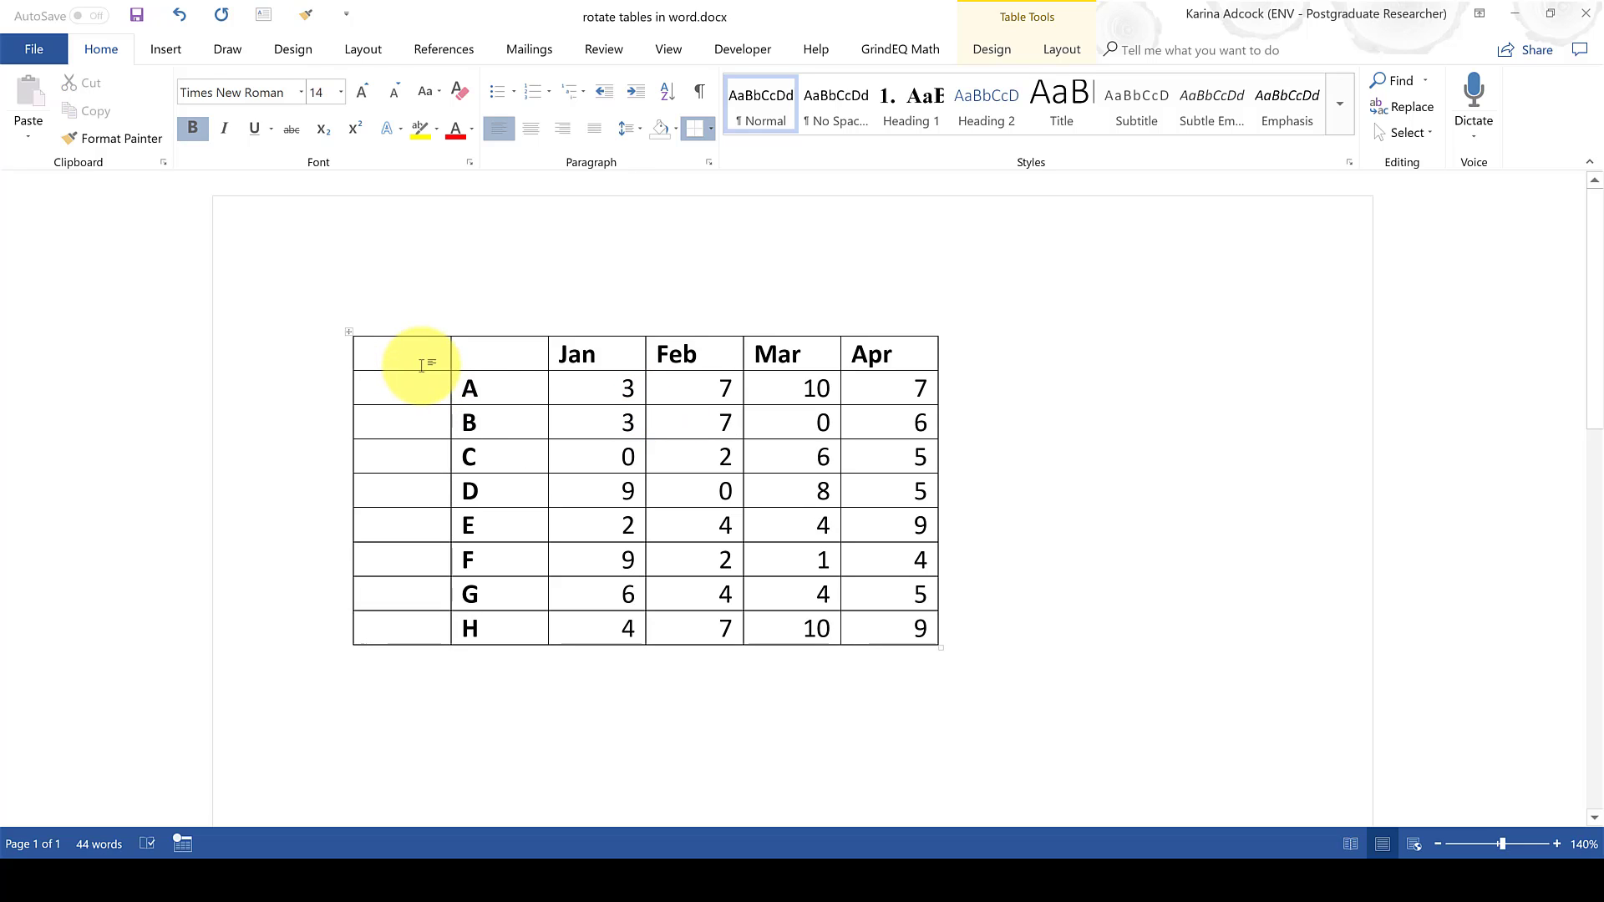
text(1)
key(Down)
text(2)
key(Down)
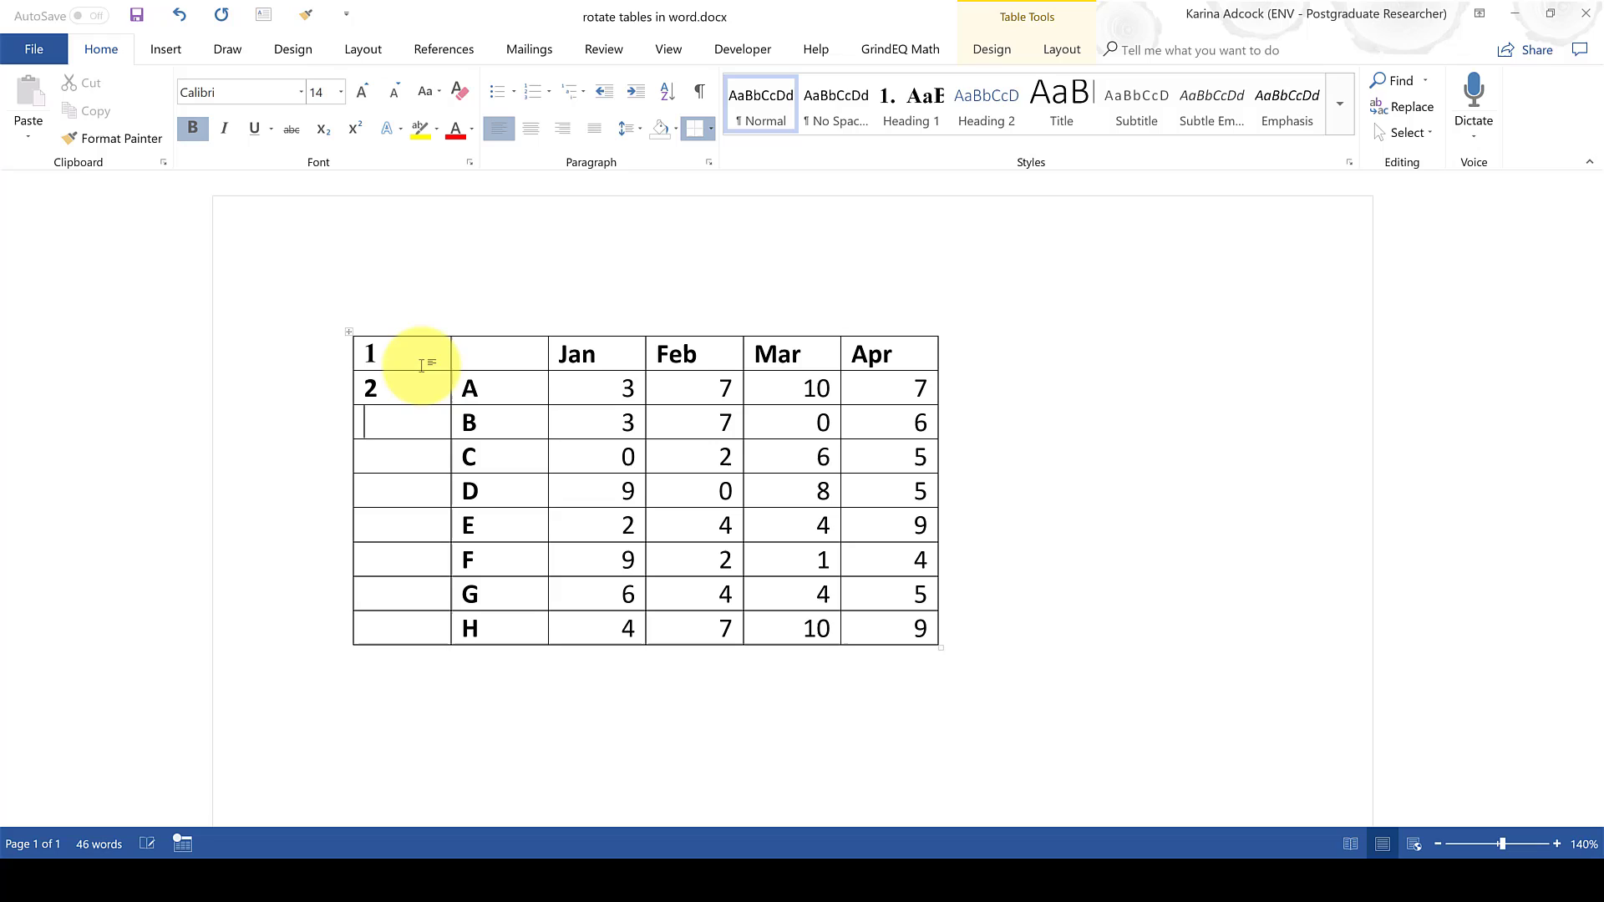
text(3)
key(Down)
text(4)
key(Down)
text(5)
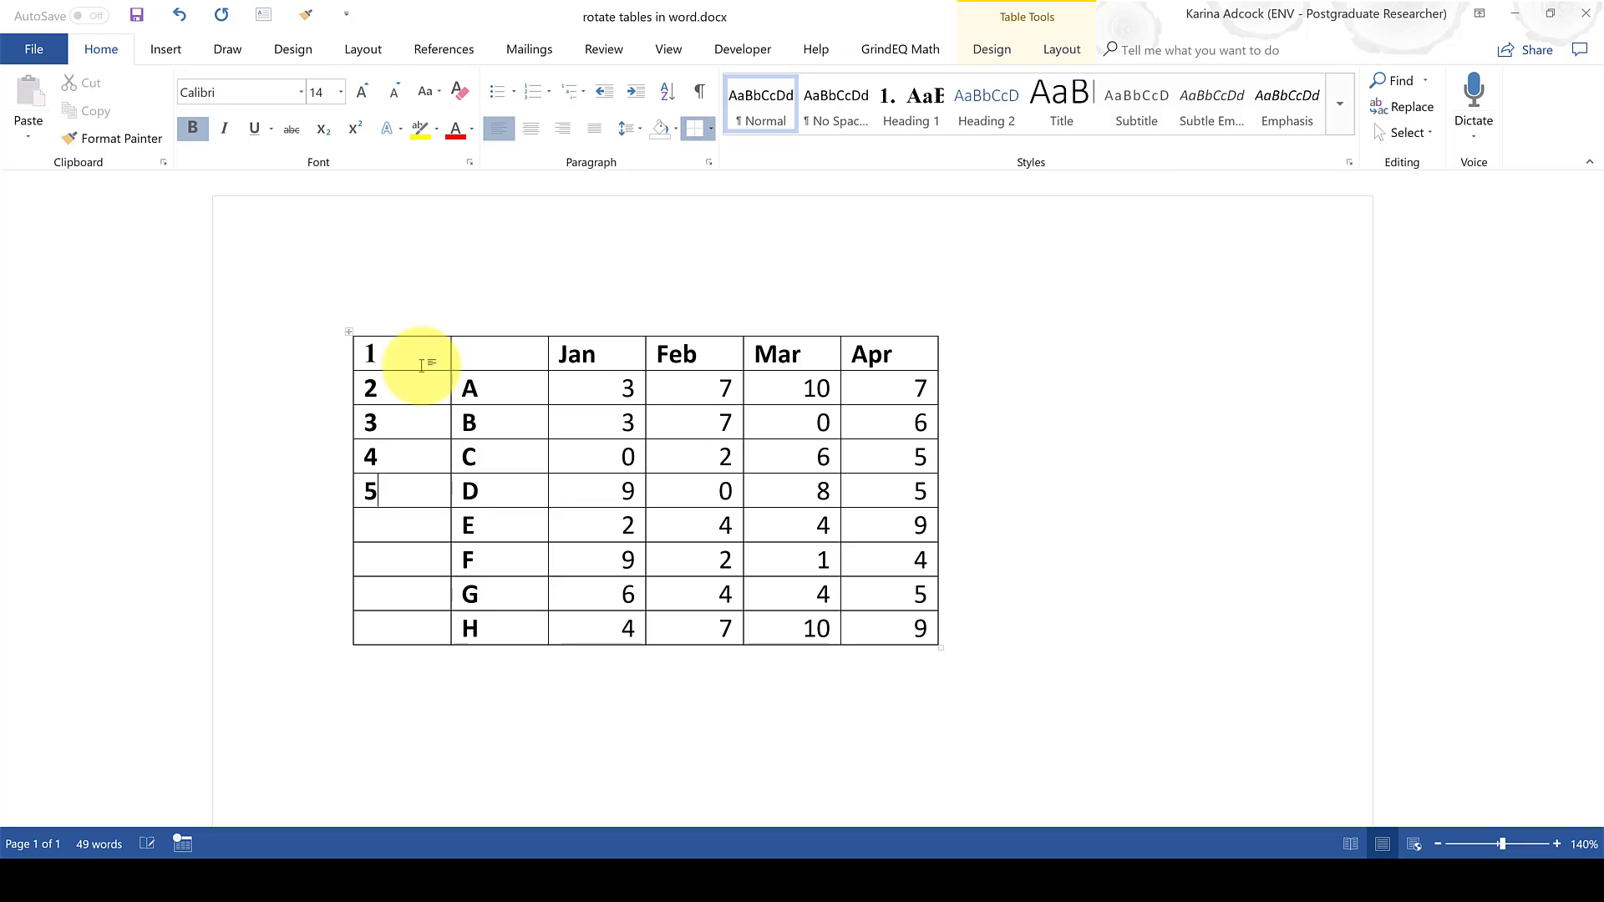
key(Down)
text(6)
key(Down)
text(7)
key(Down)
text(8)
key(Down)
text(9)
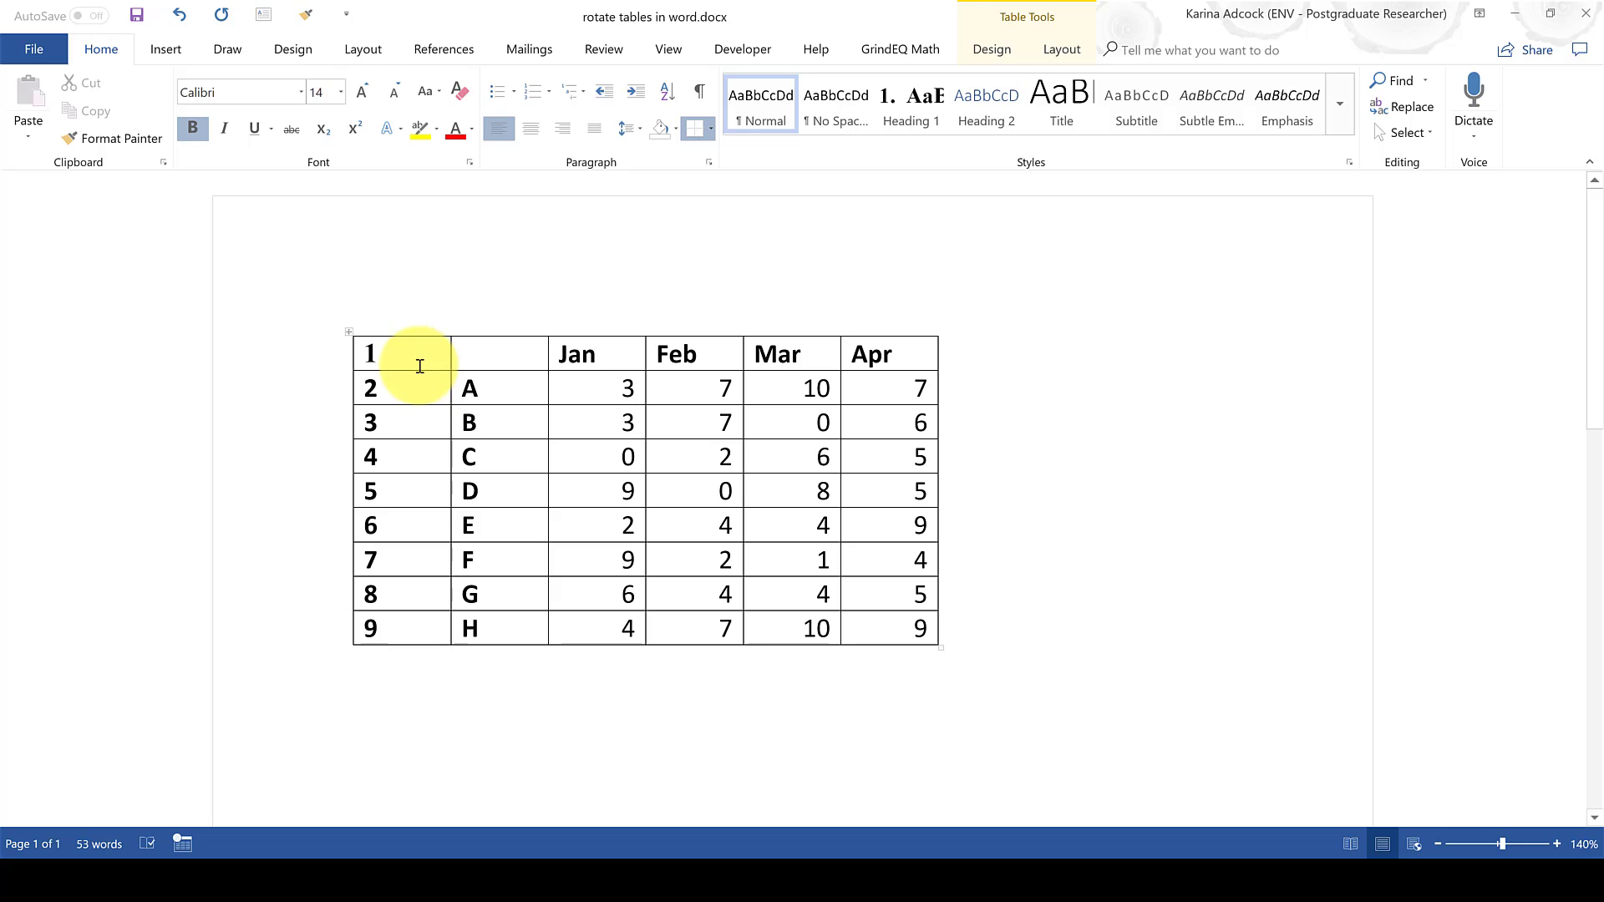
- Open the table Sort dialog keyed on column 1 with Type set to Number
click(909, 630)
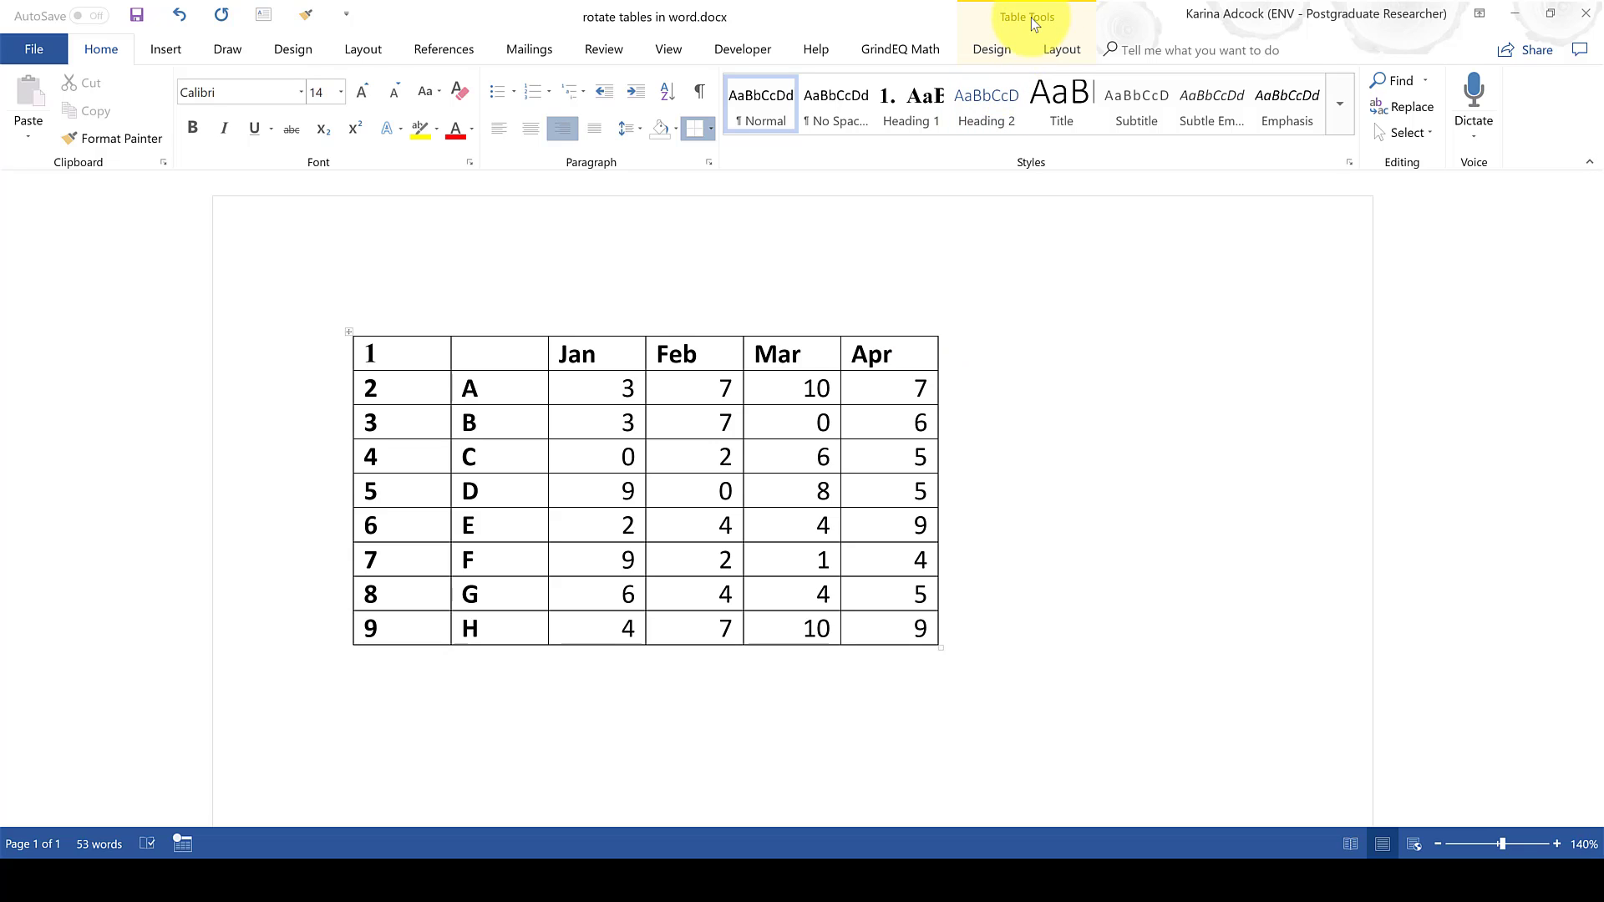
click(1056, 50)
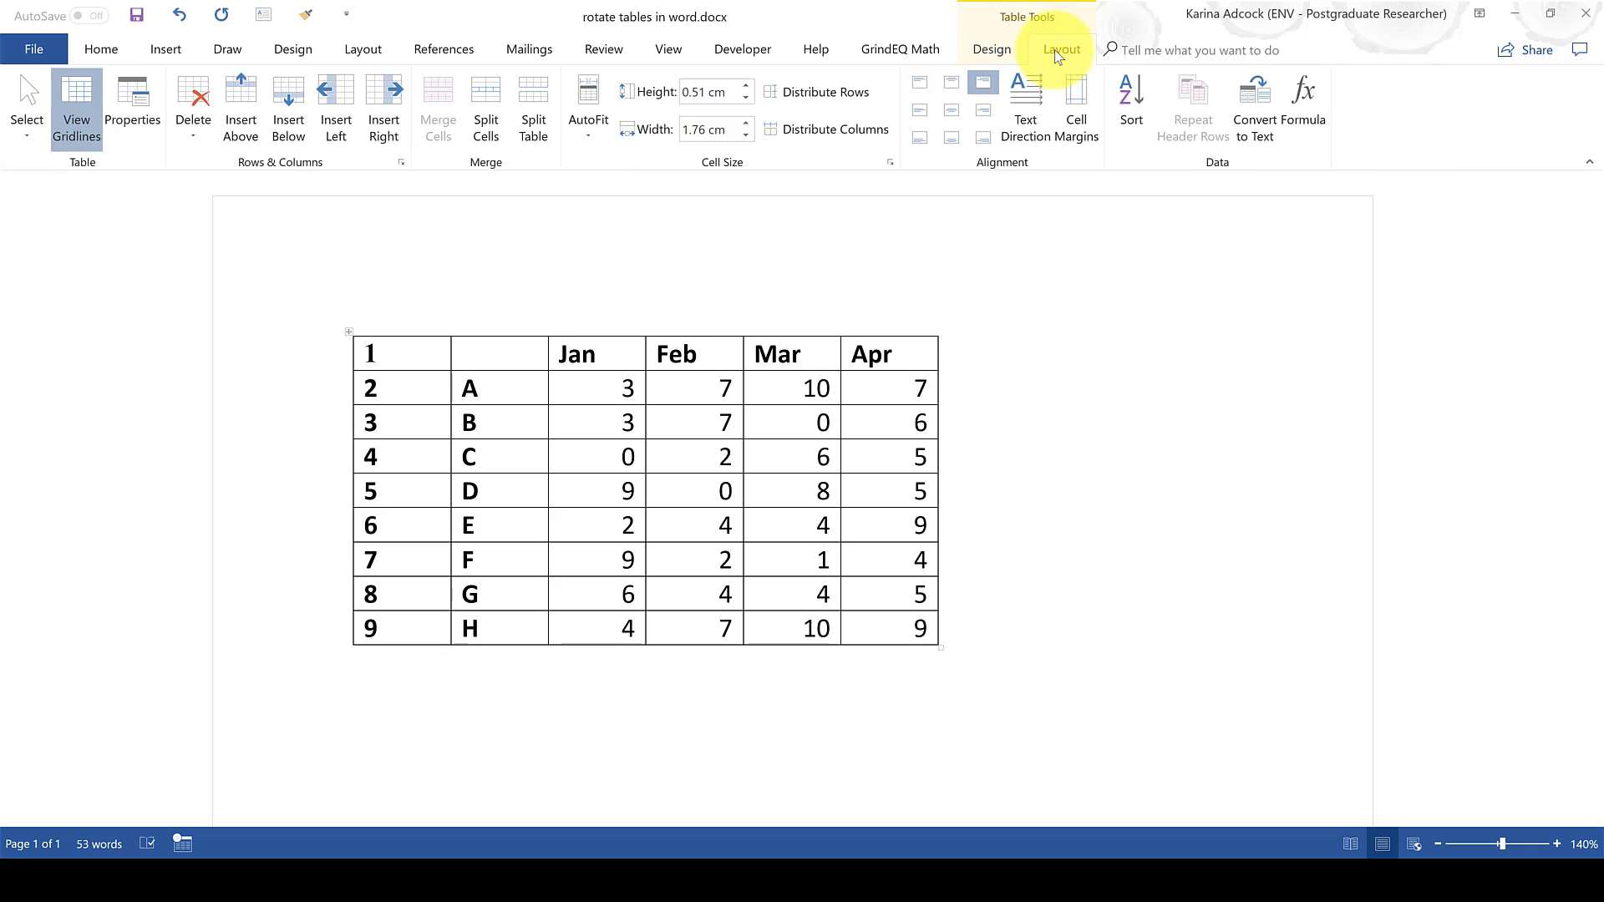
click(1137, 118)
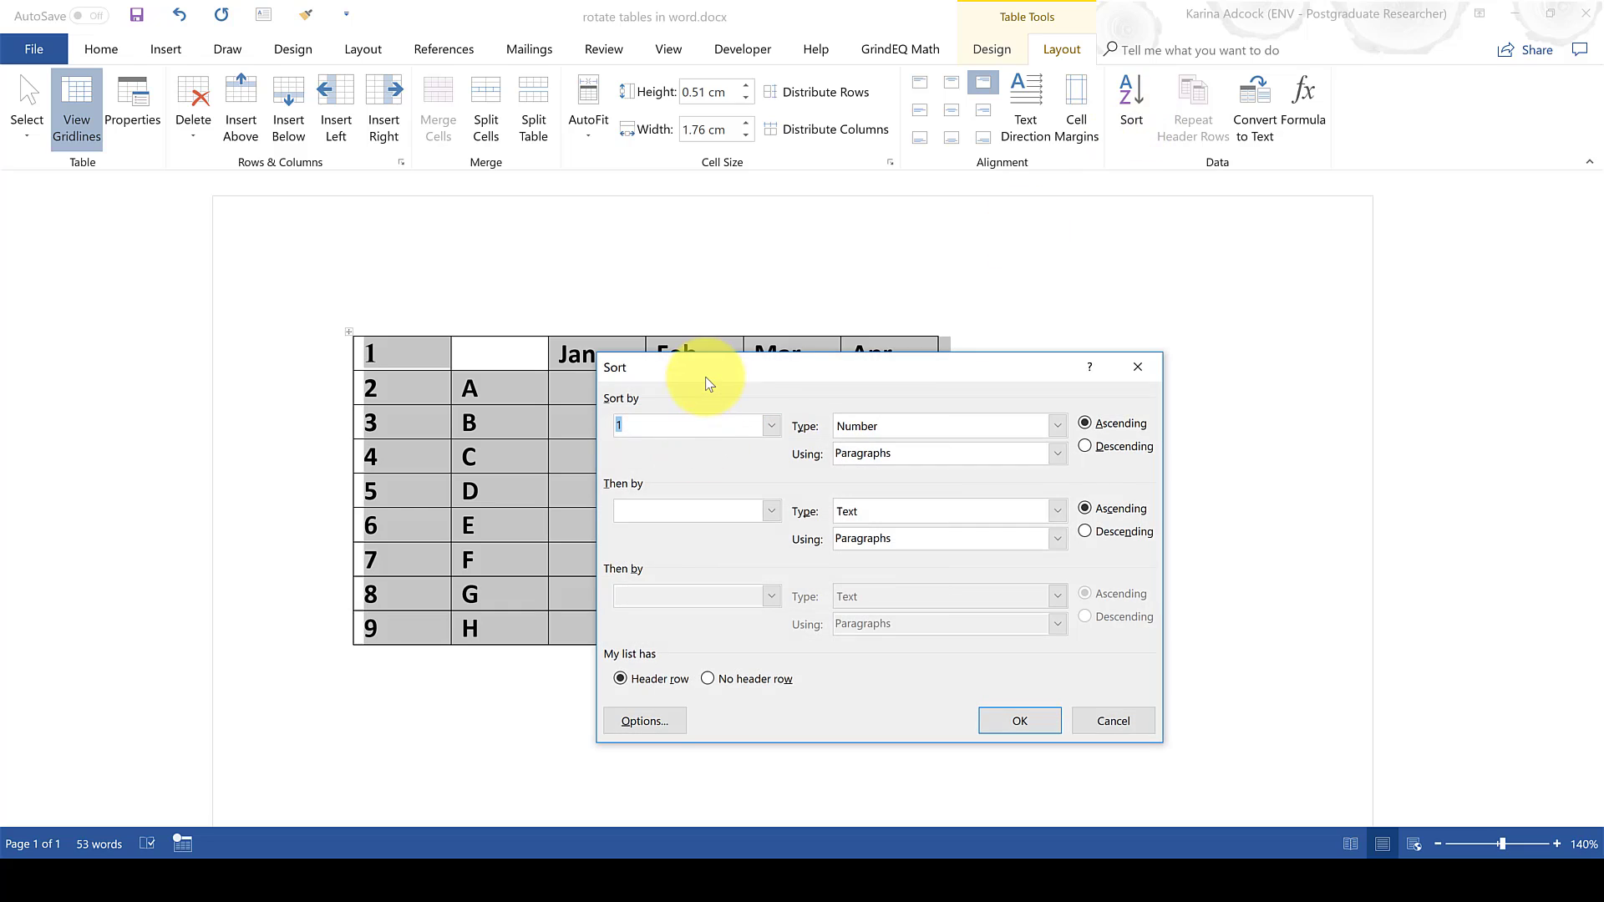
drag(711, 438, 713, 423)
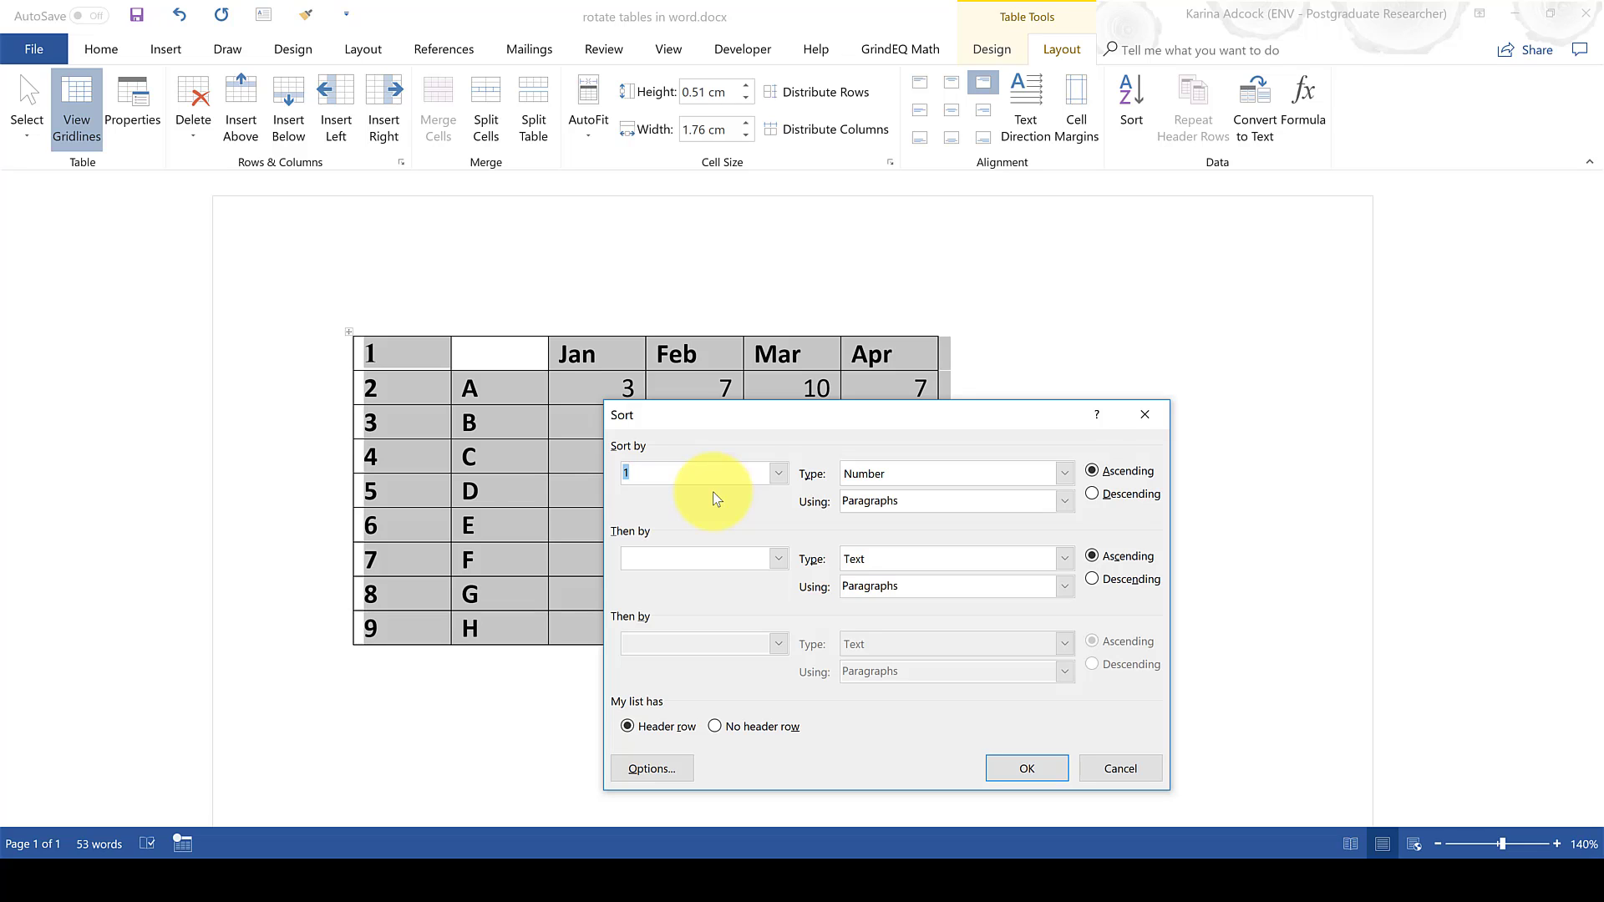
click(777, 474)
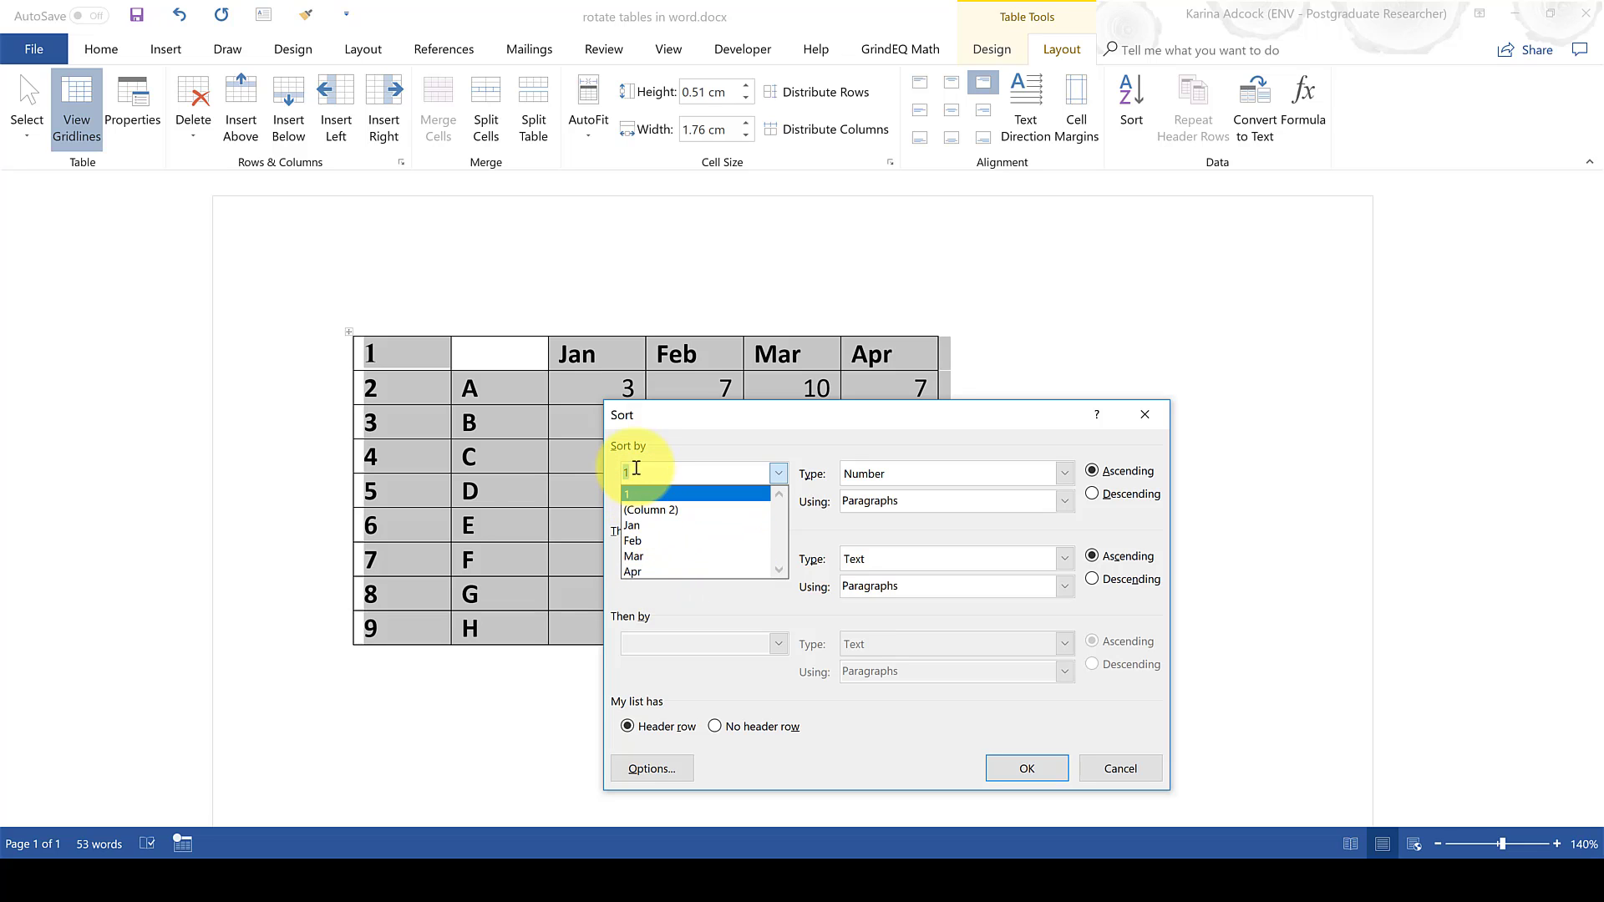
click(636, 494)
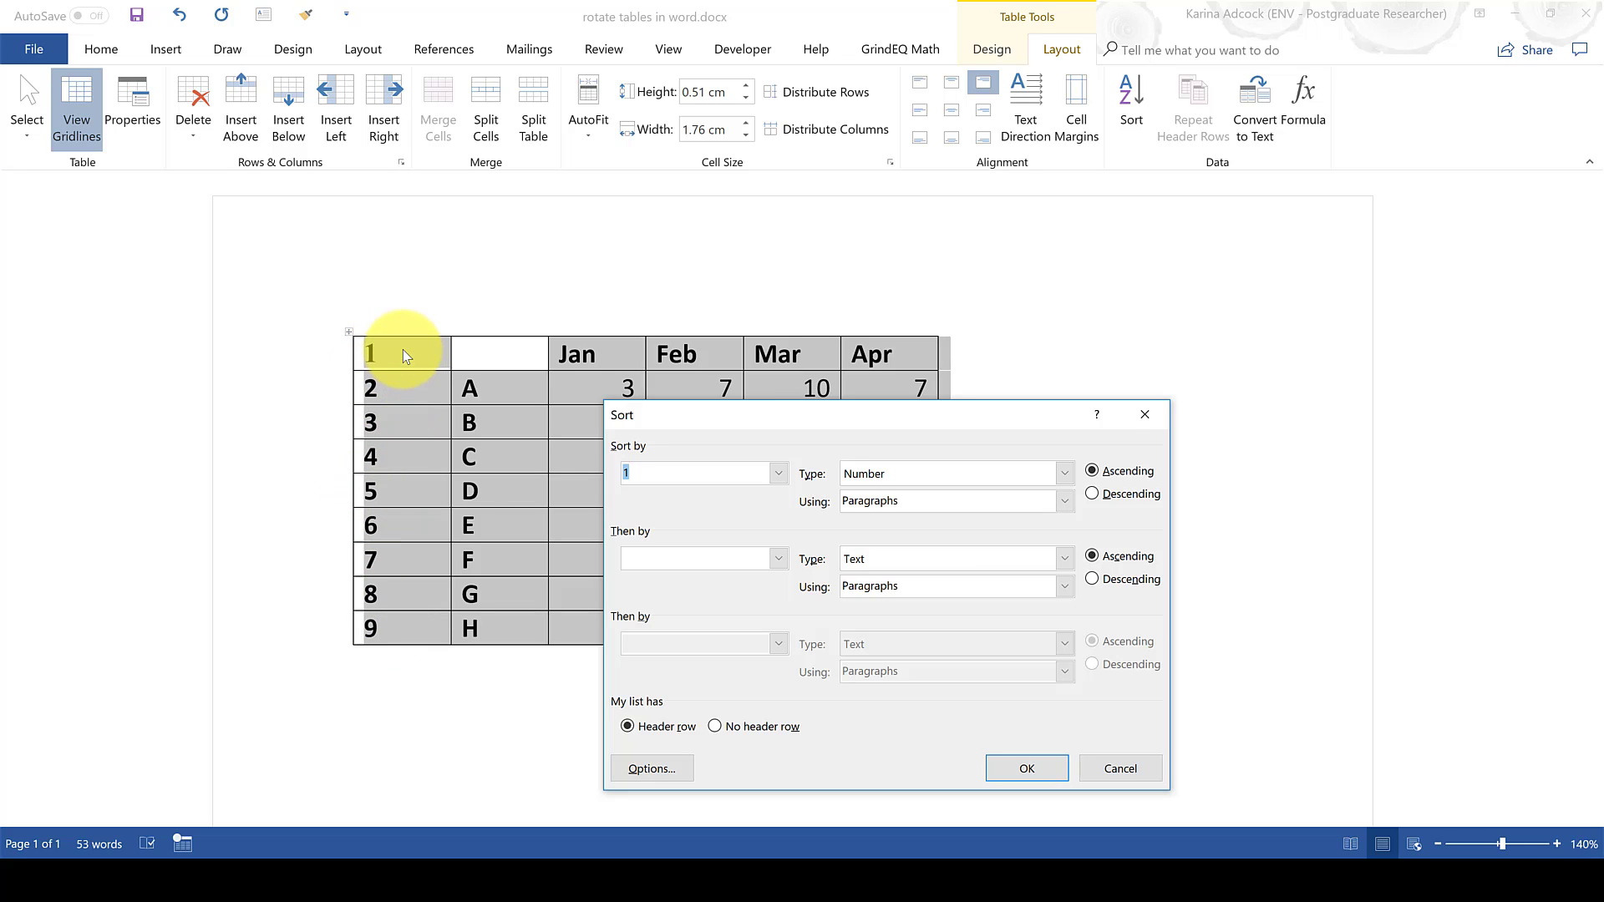
click(1064, 475)
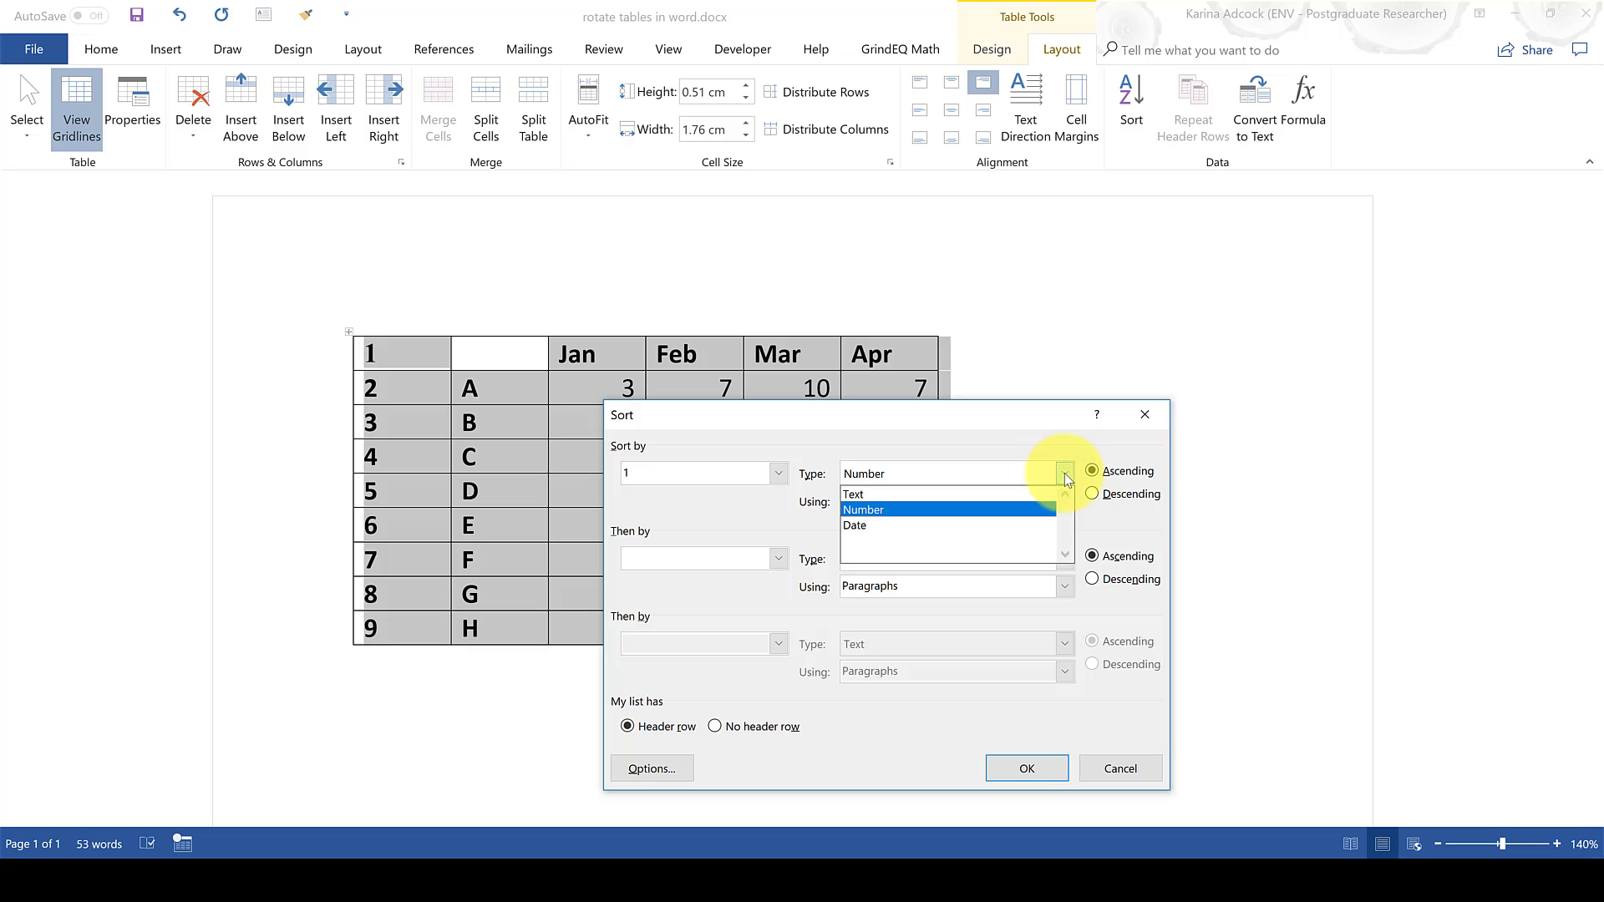
click(952, 509)
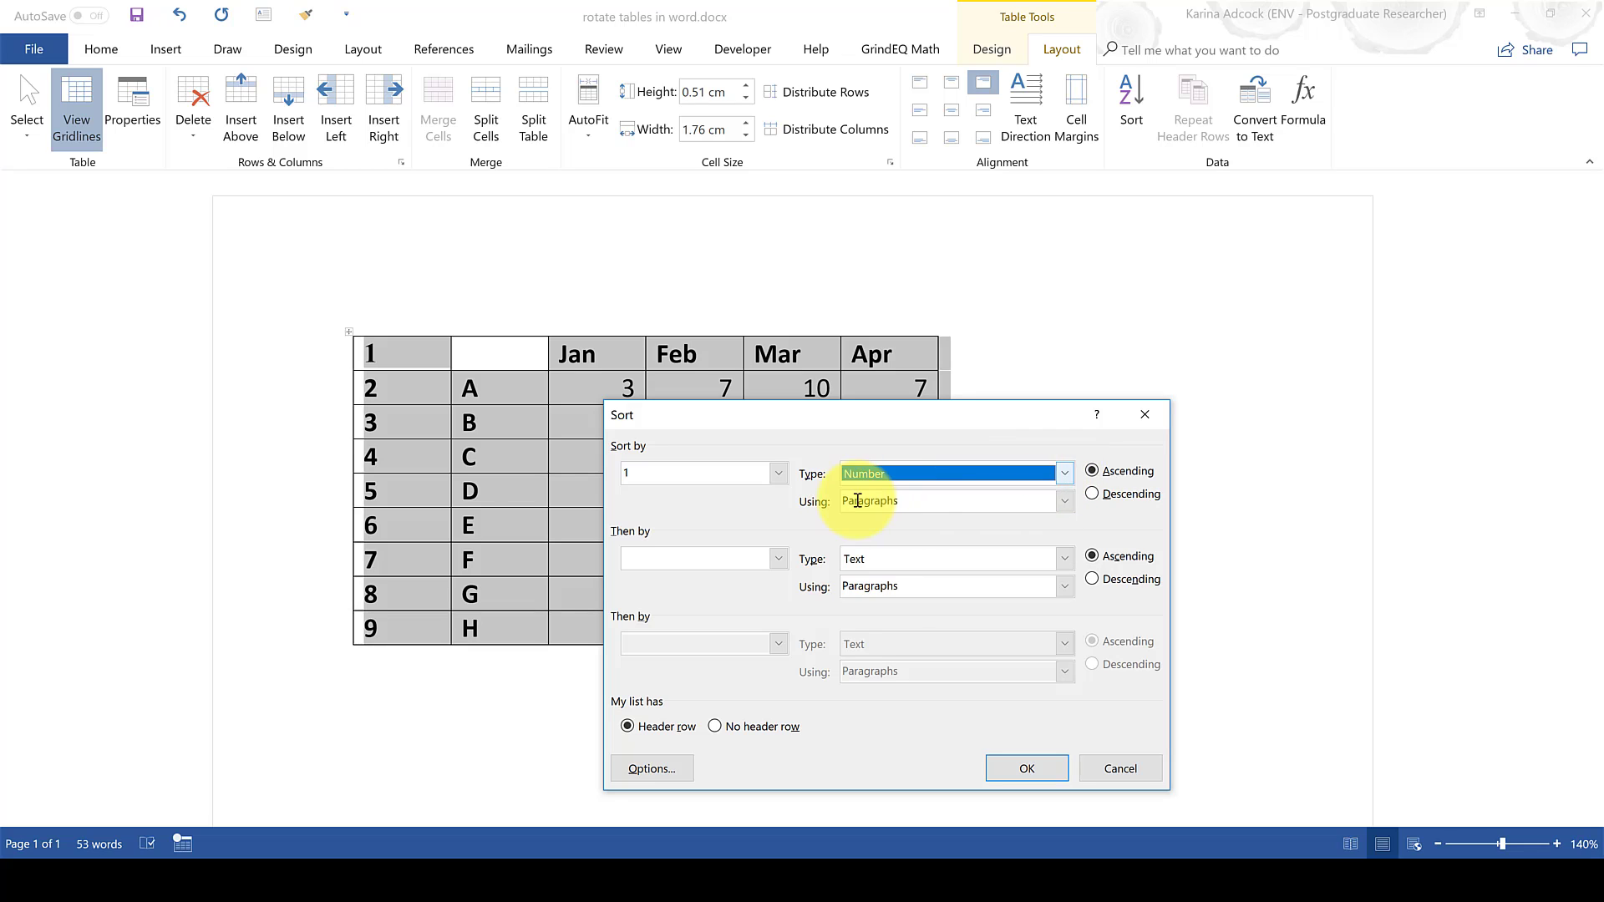
click(1064, 502)
click(797, 513)
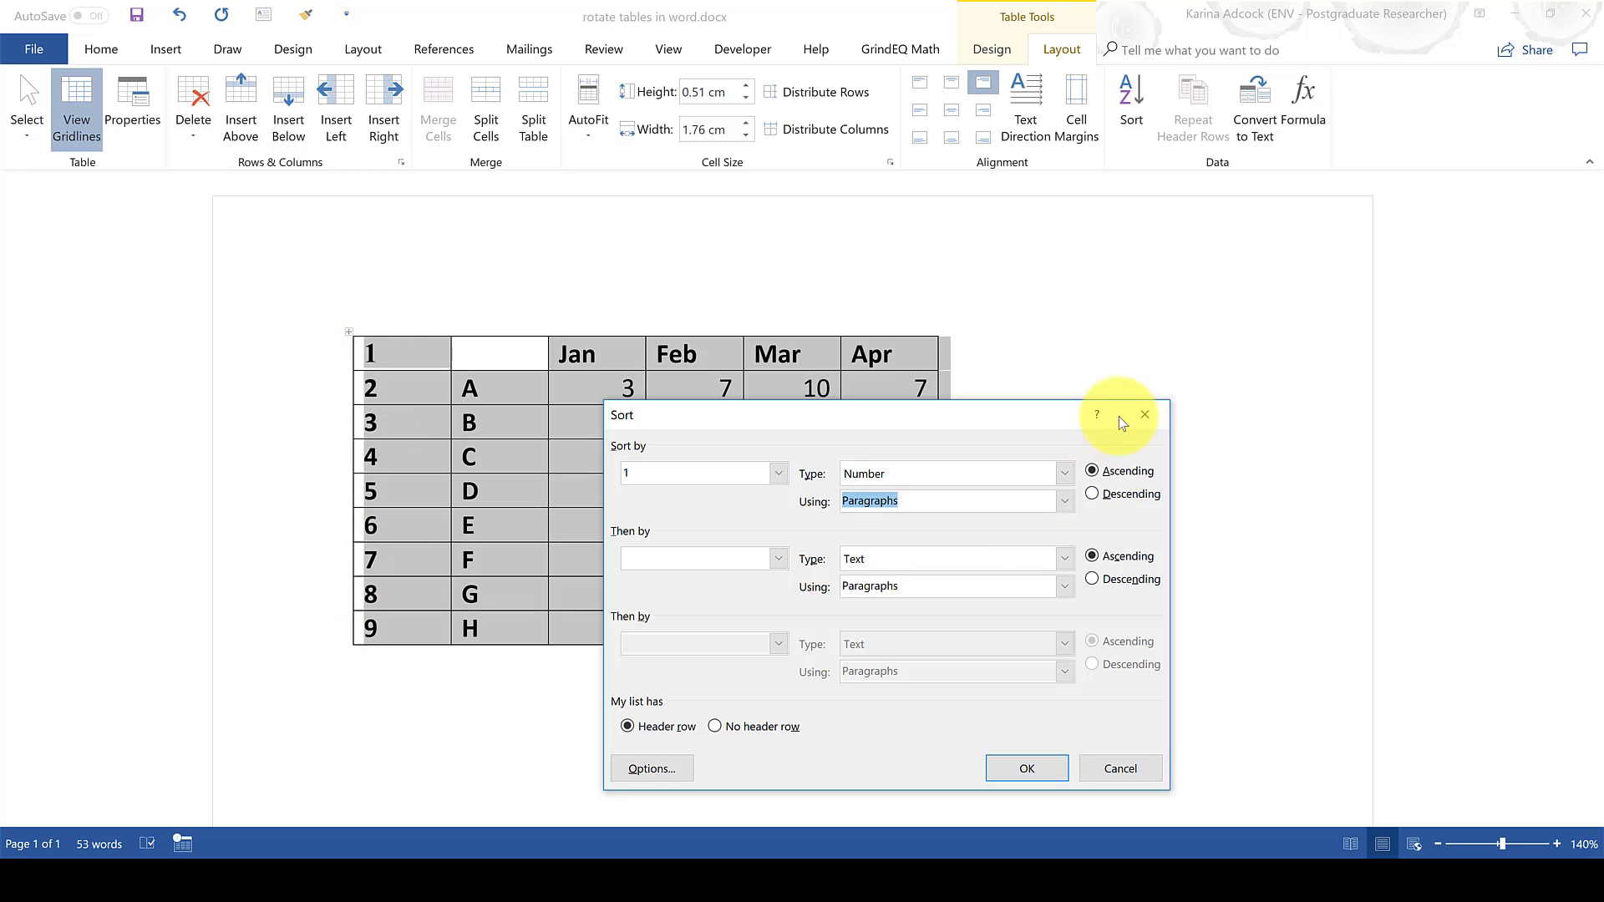
- Sort descending with No header row so rows run 9 to 1
click(1123, 495)
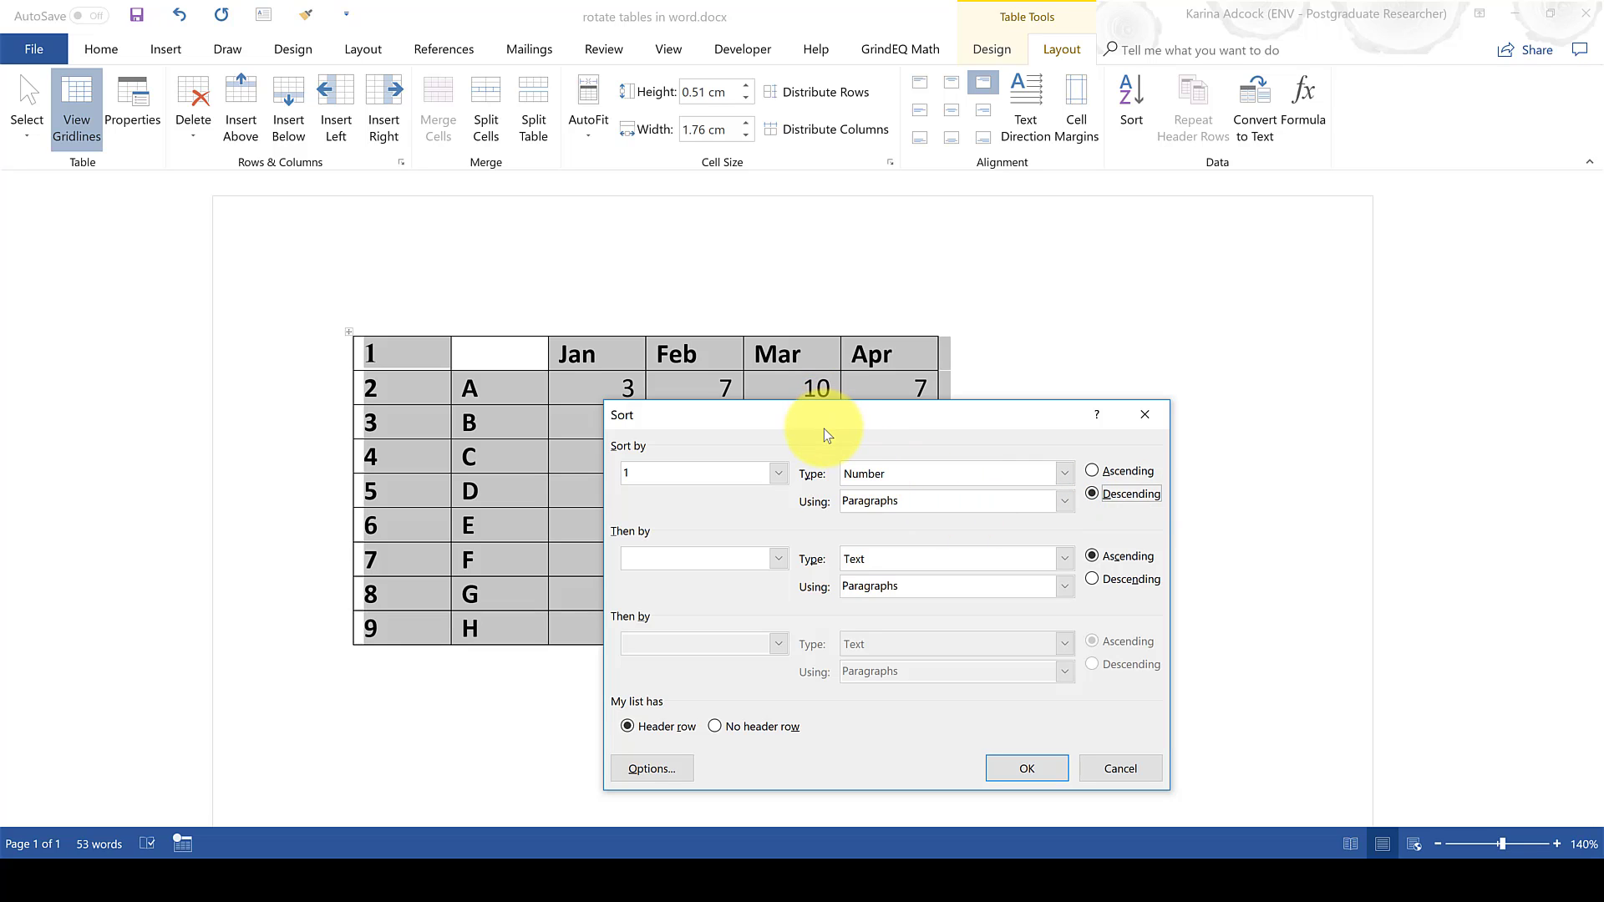
drag(823, 429, 869, 288)
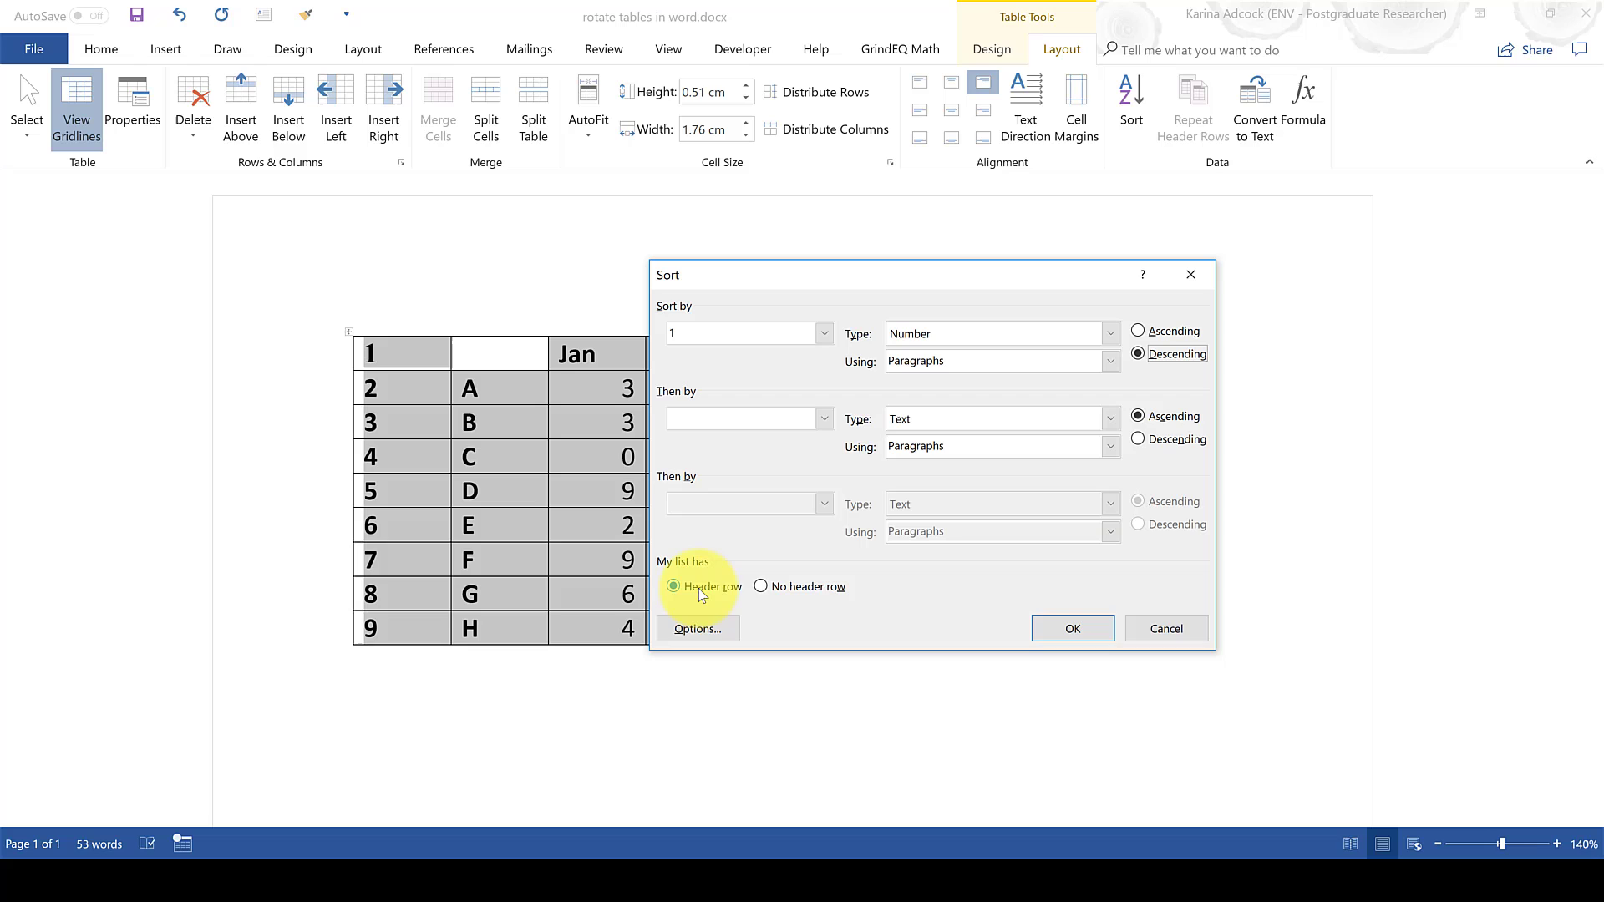
click(760, 587)
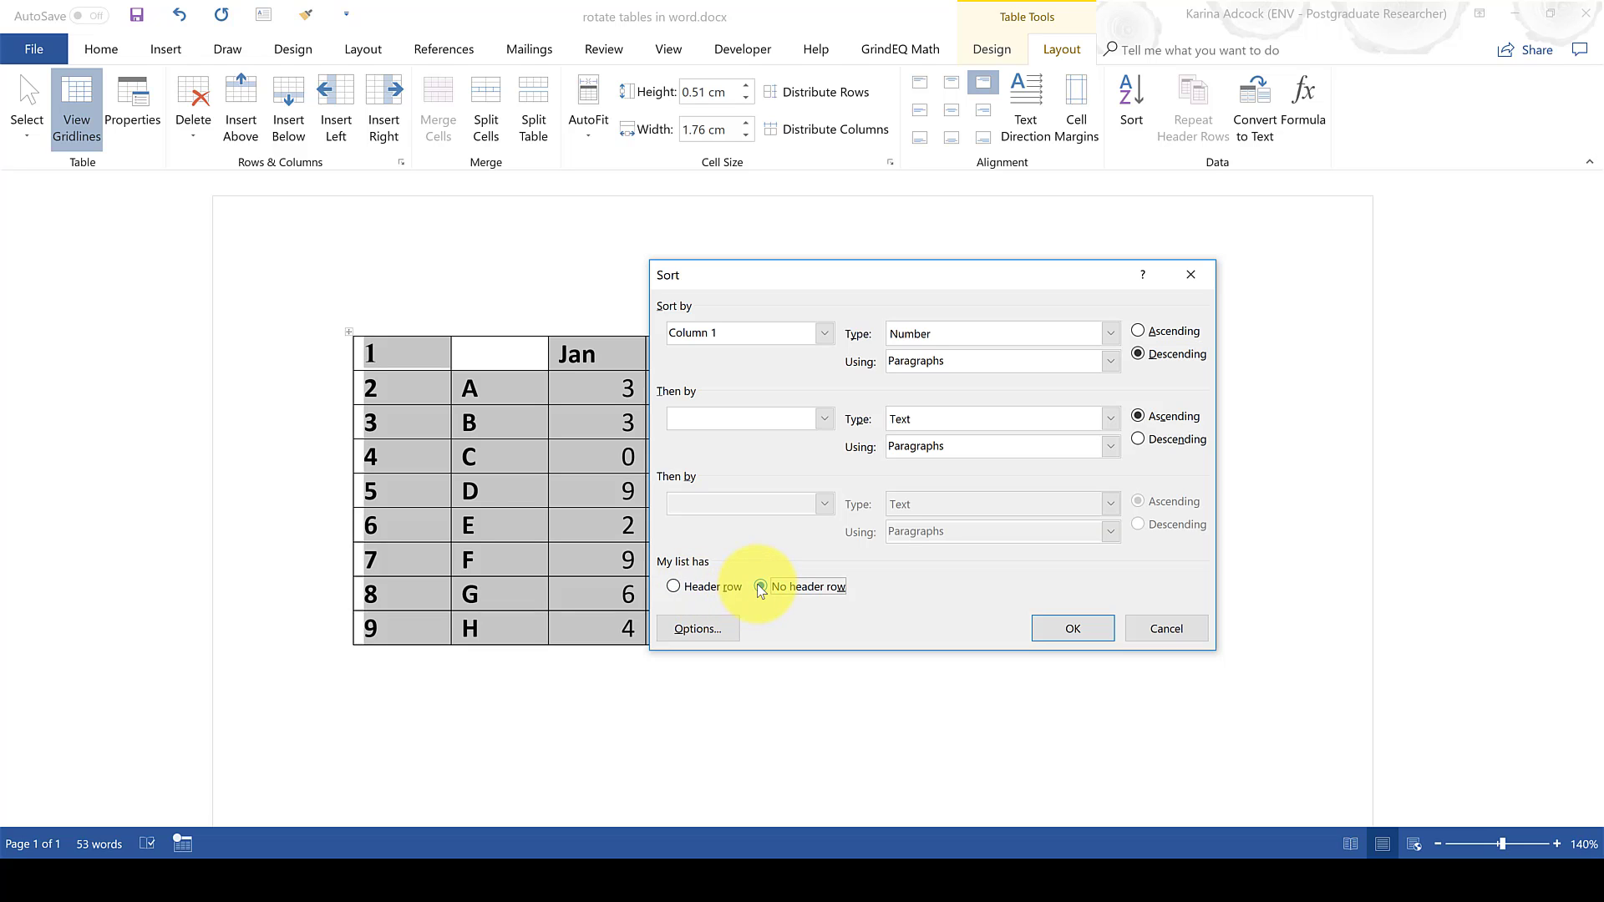
drag(775, 285, 729, 422)
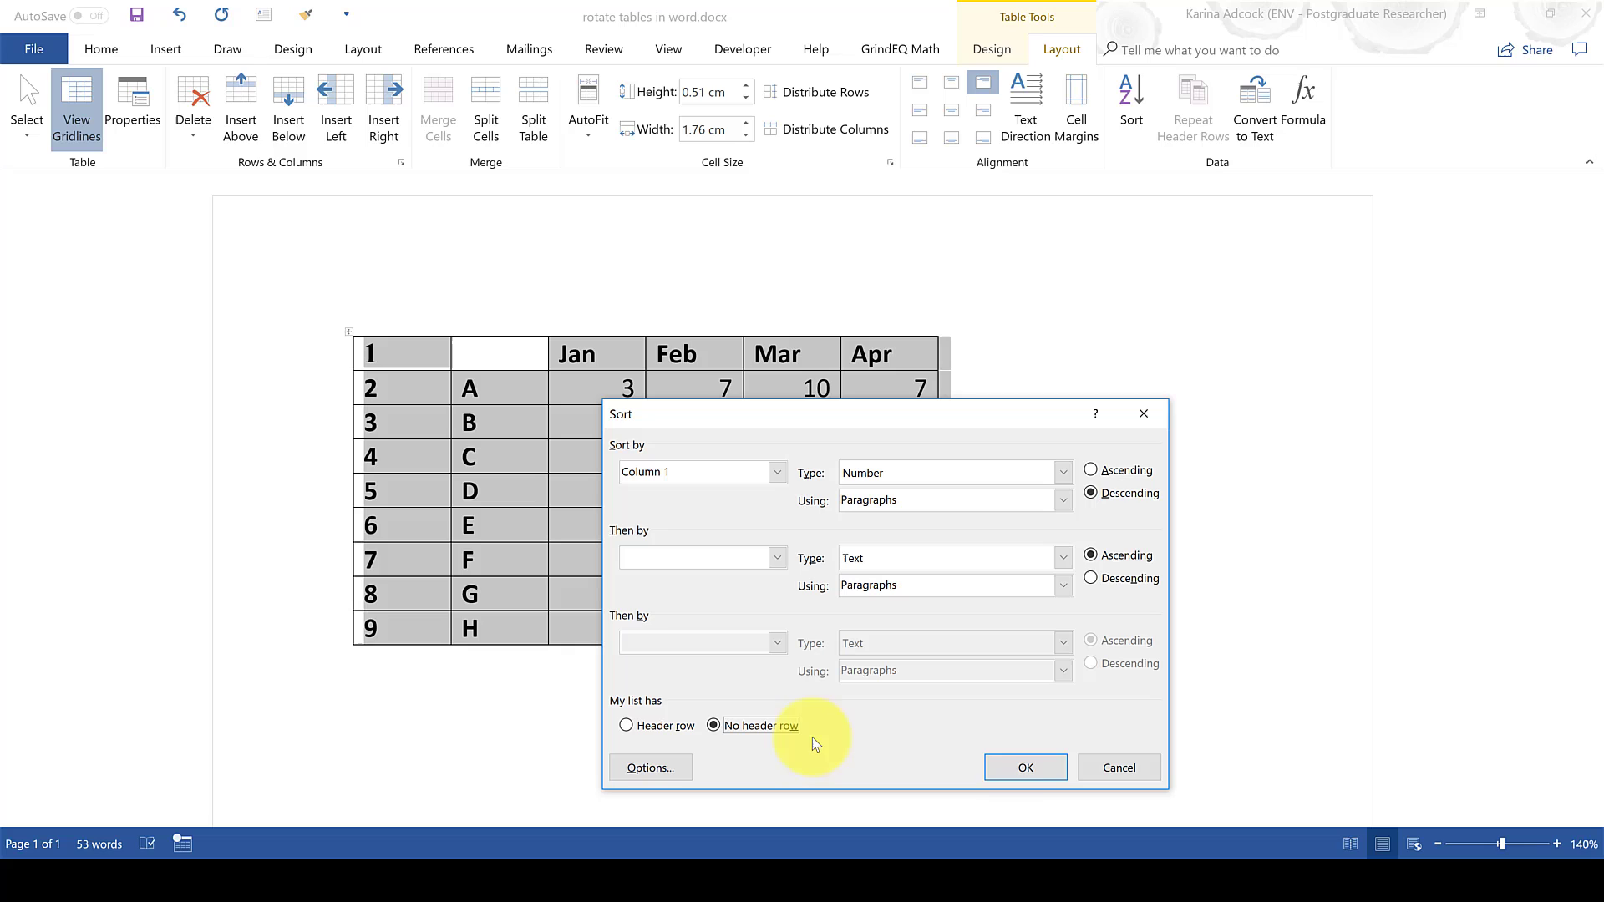
click(1020, 769)
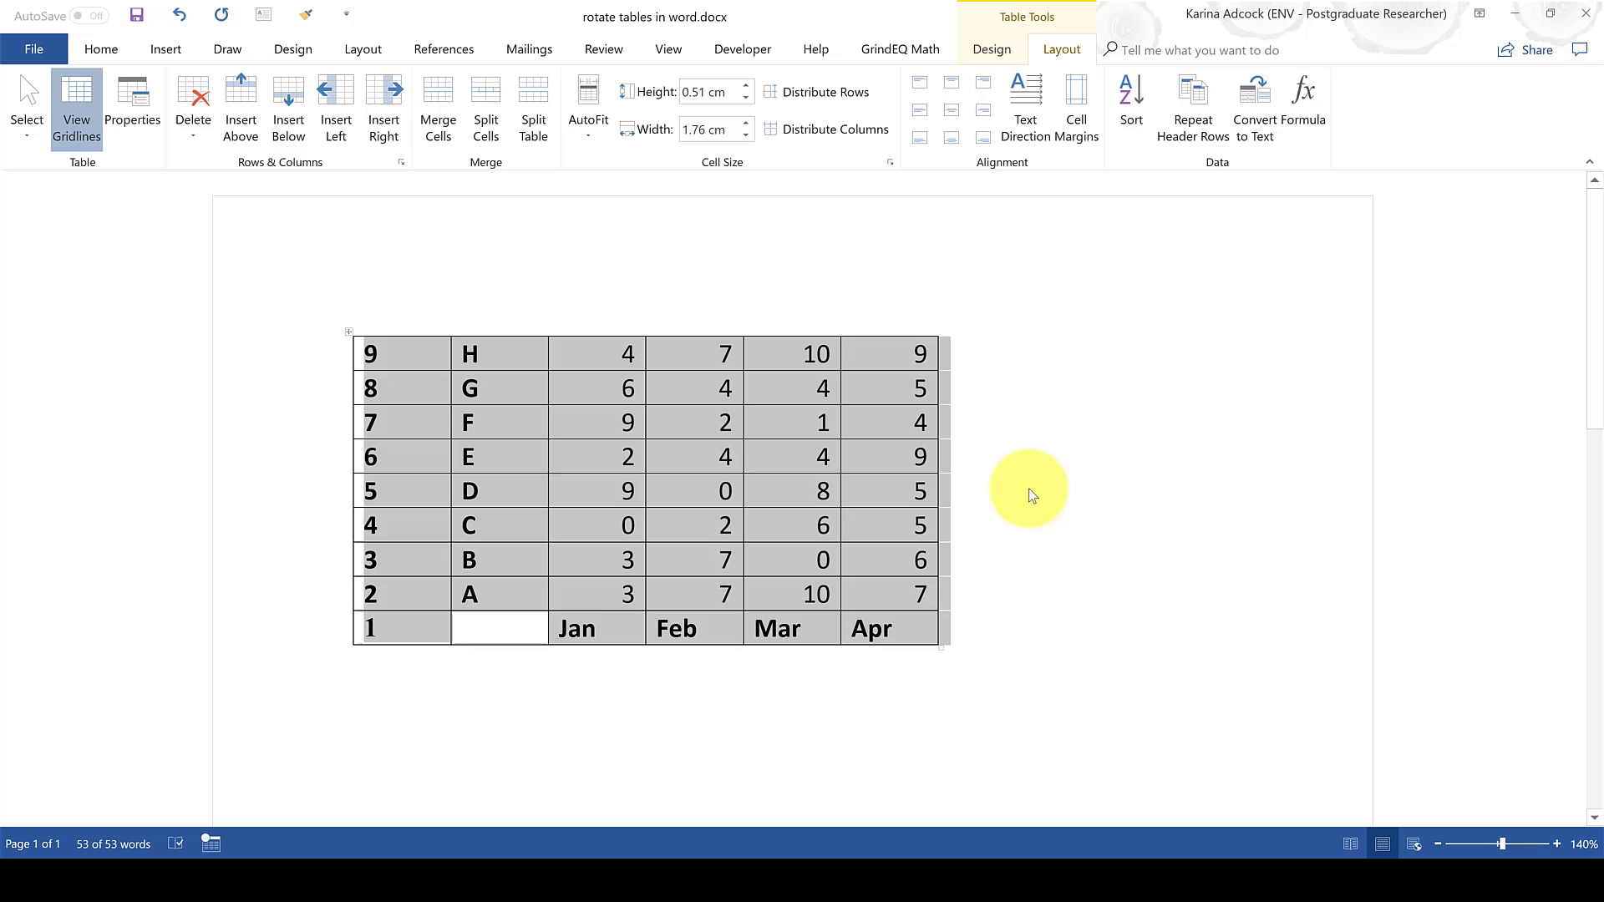
- Rotate the table text to read bottom-to-top and zoom out to fit the table
click(1030, 96)
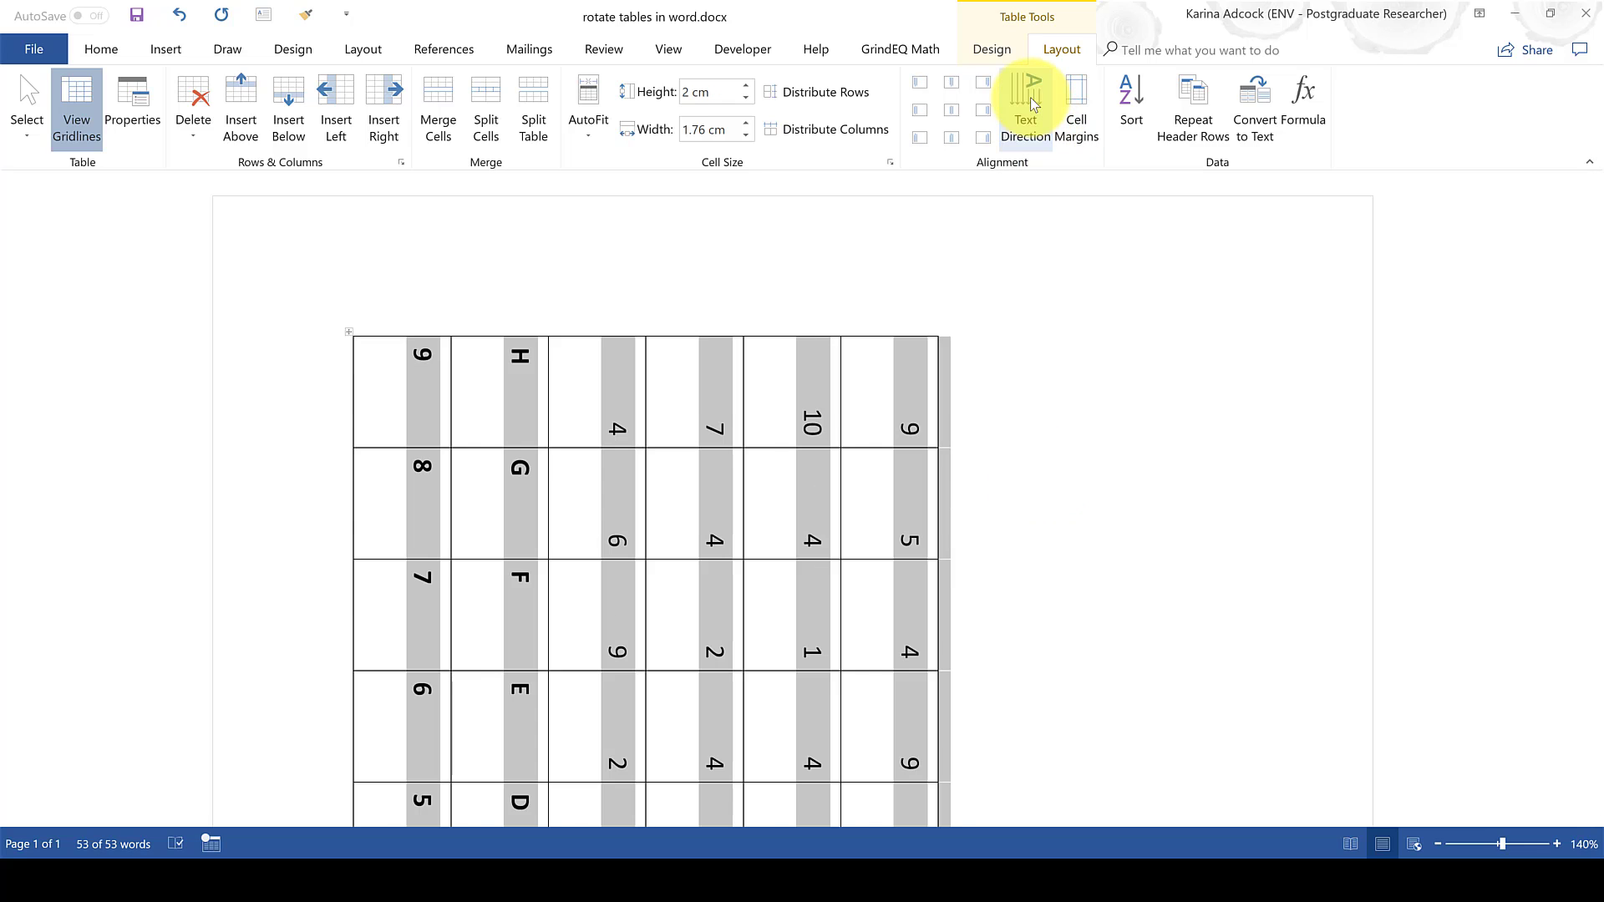
click(1030, 97)
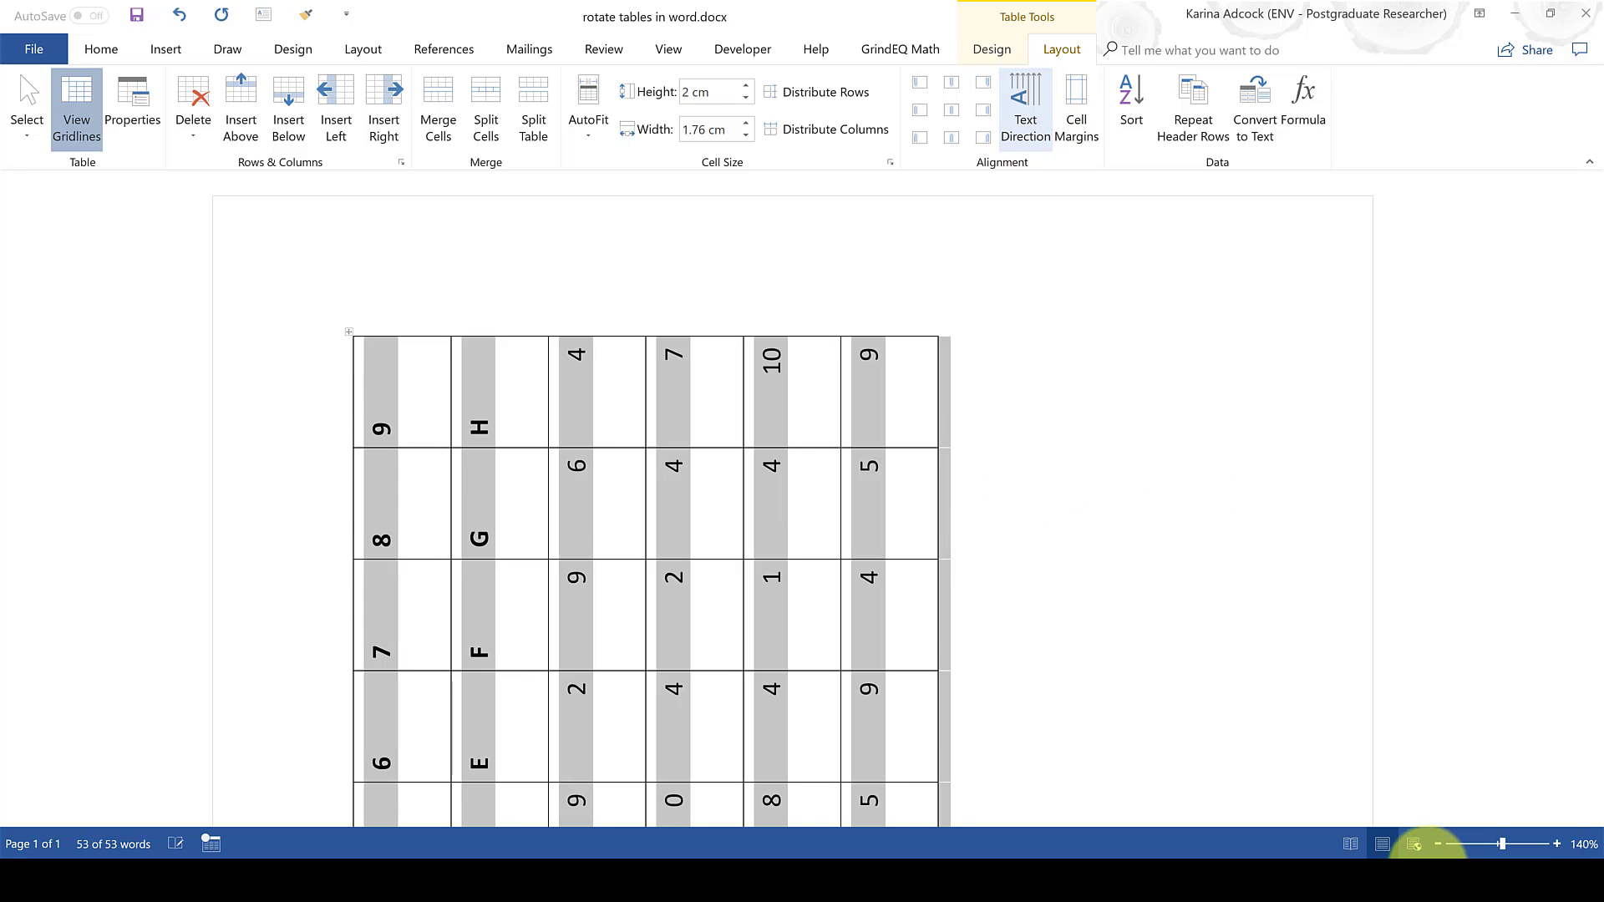
click(1437, 844)
click(1437, 844)
click(1437, 843)
click(1437, 843)
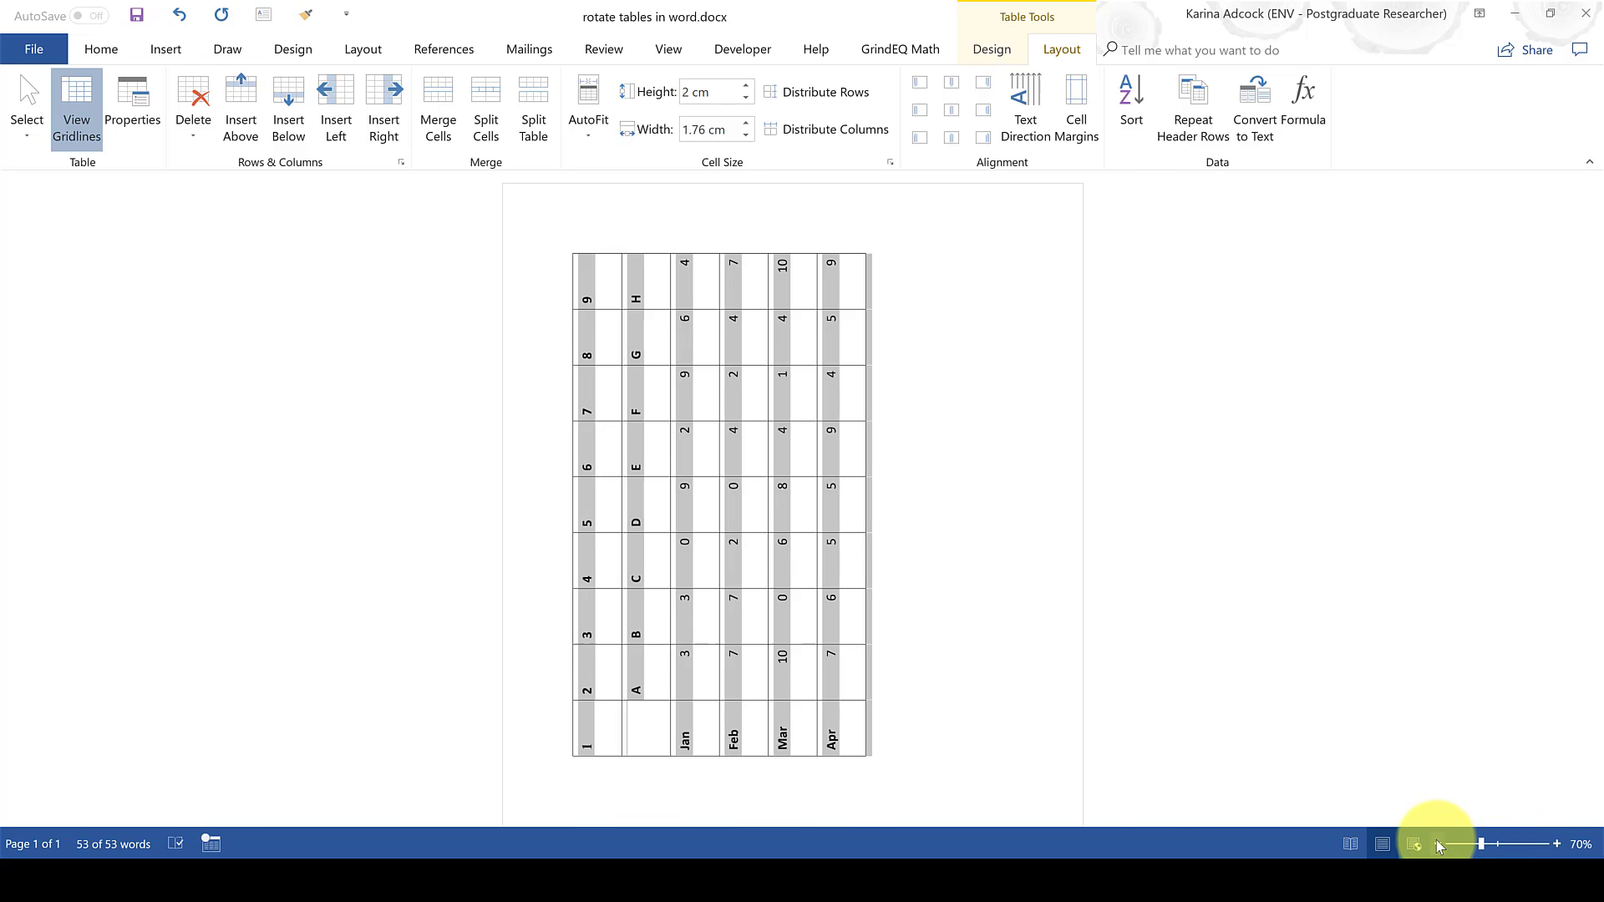
- Delete the 1–9 numbering column
click(645, 734)
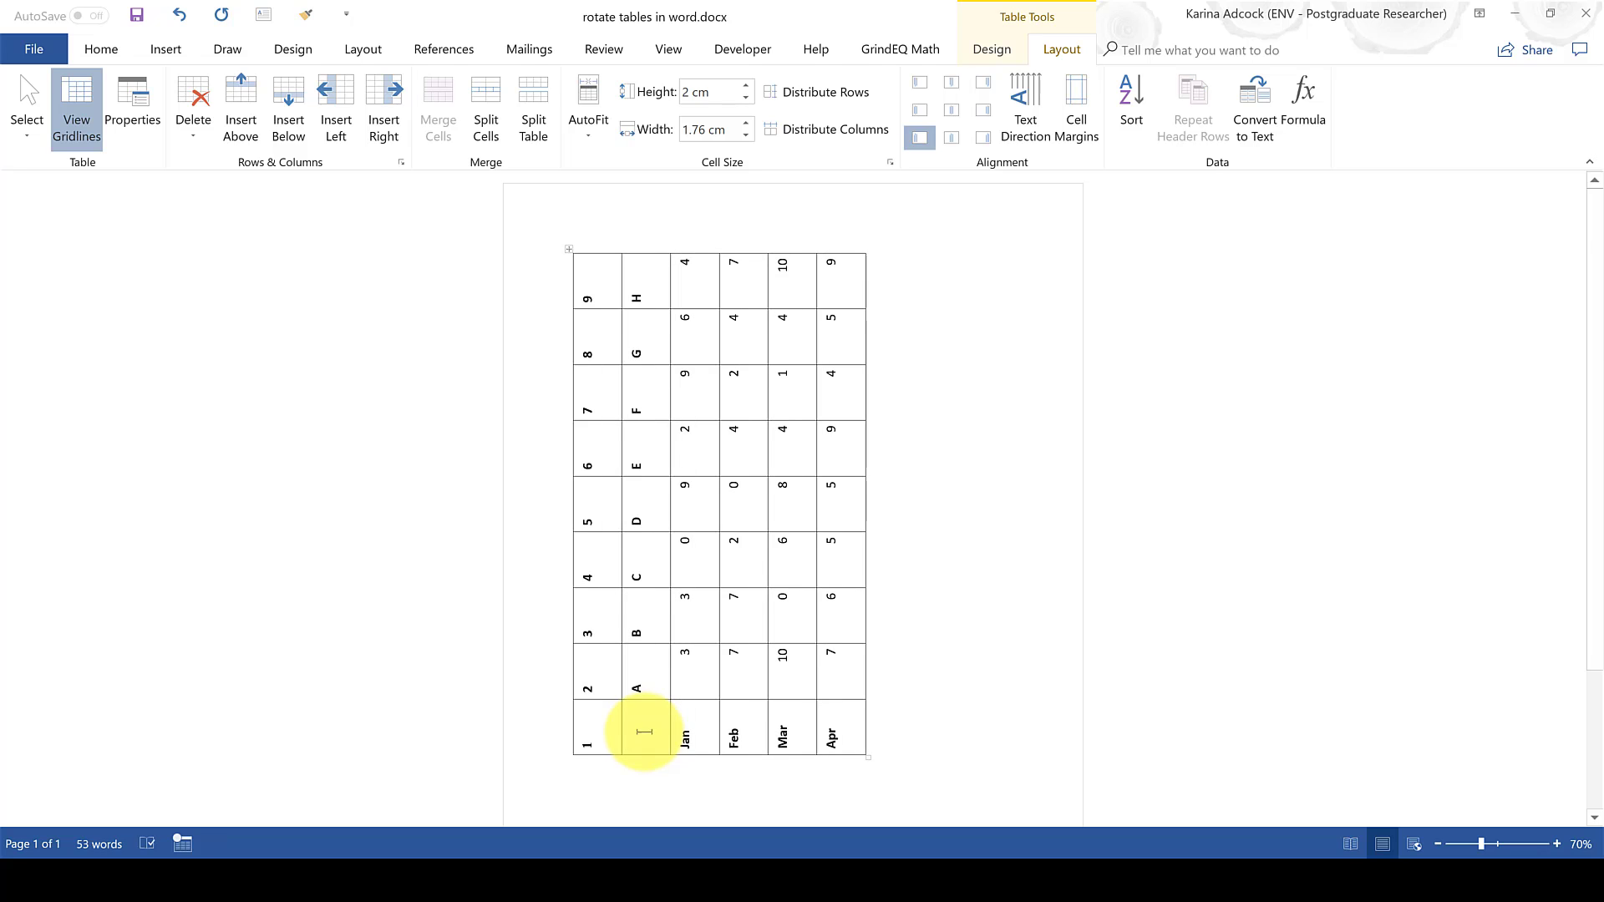
drag(584, 741, 581, 284)
click(855, 311)
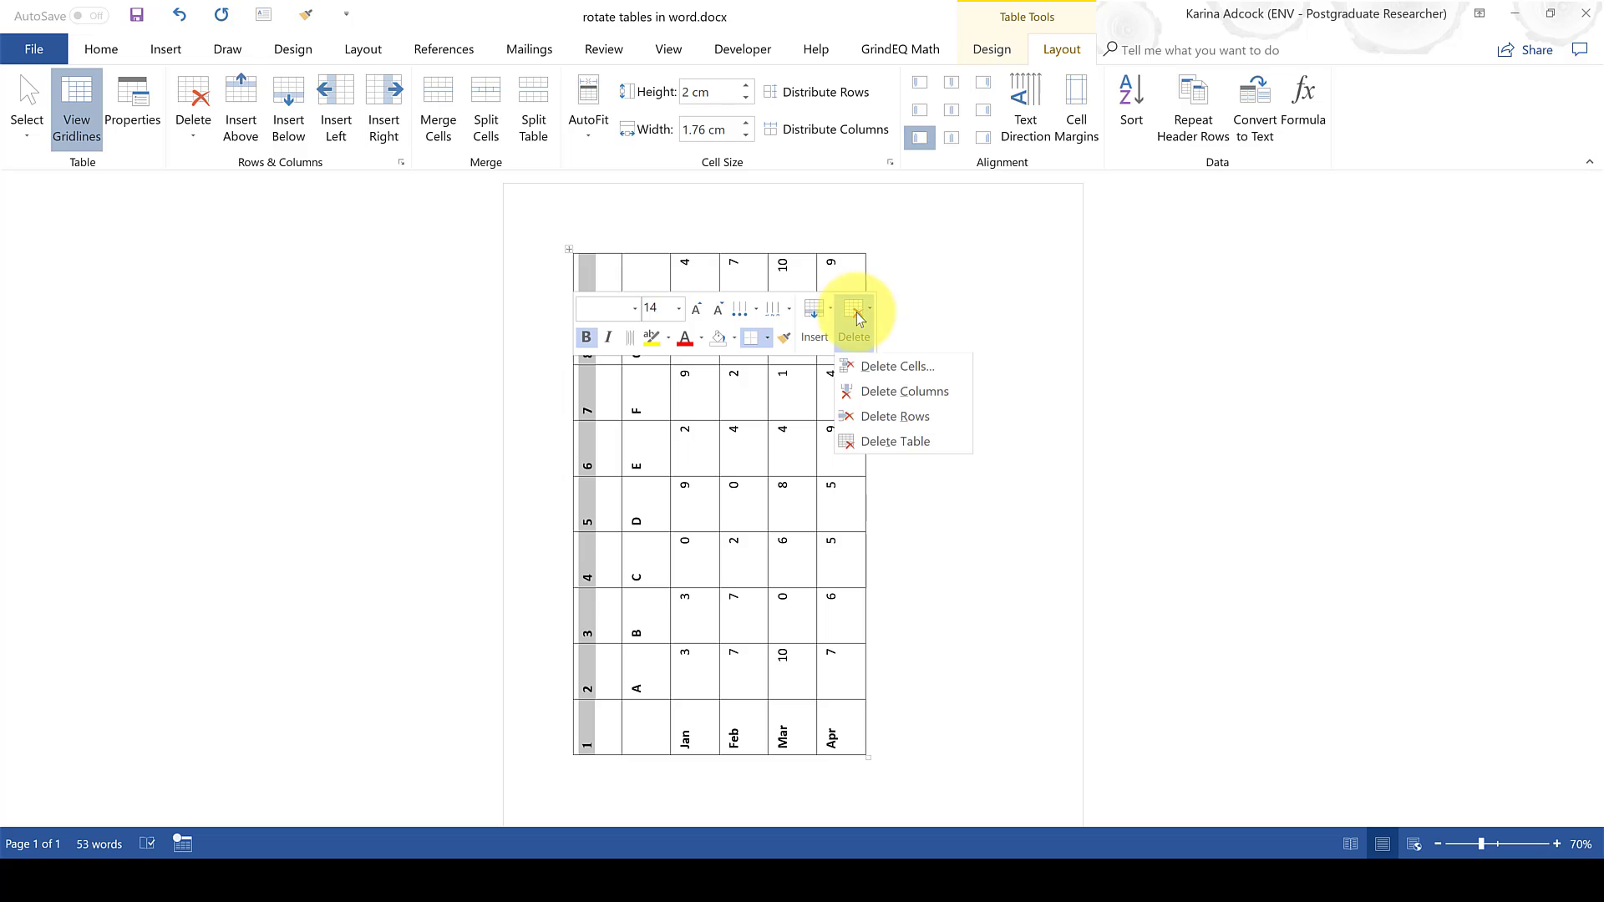
click(922, 392)
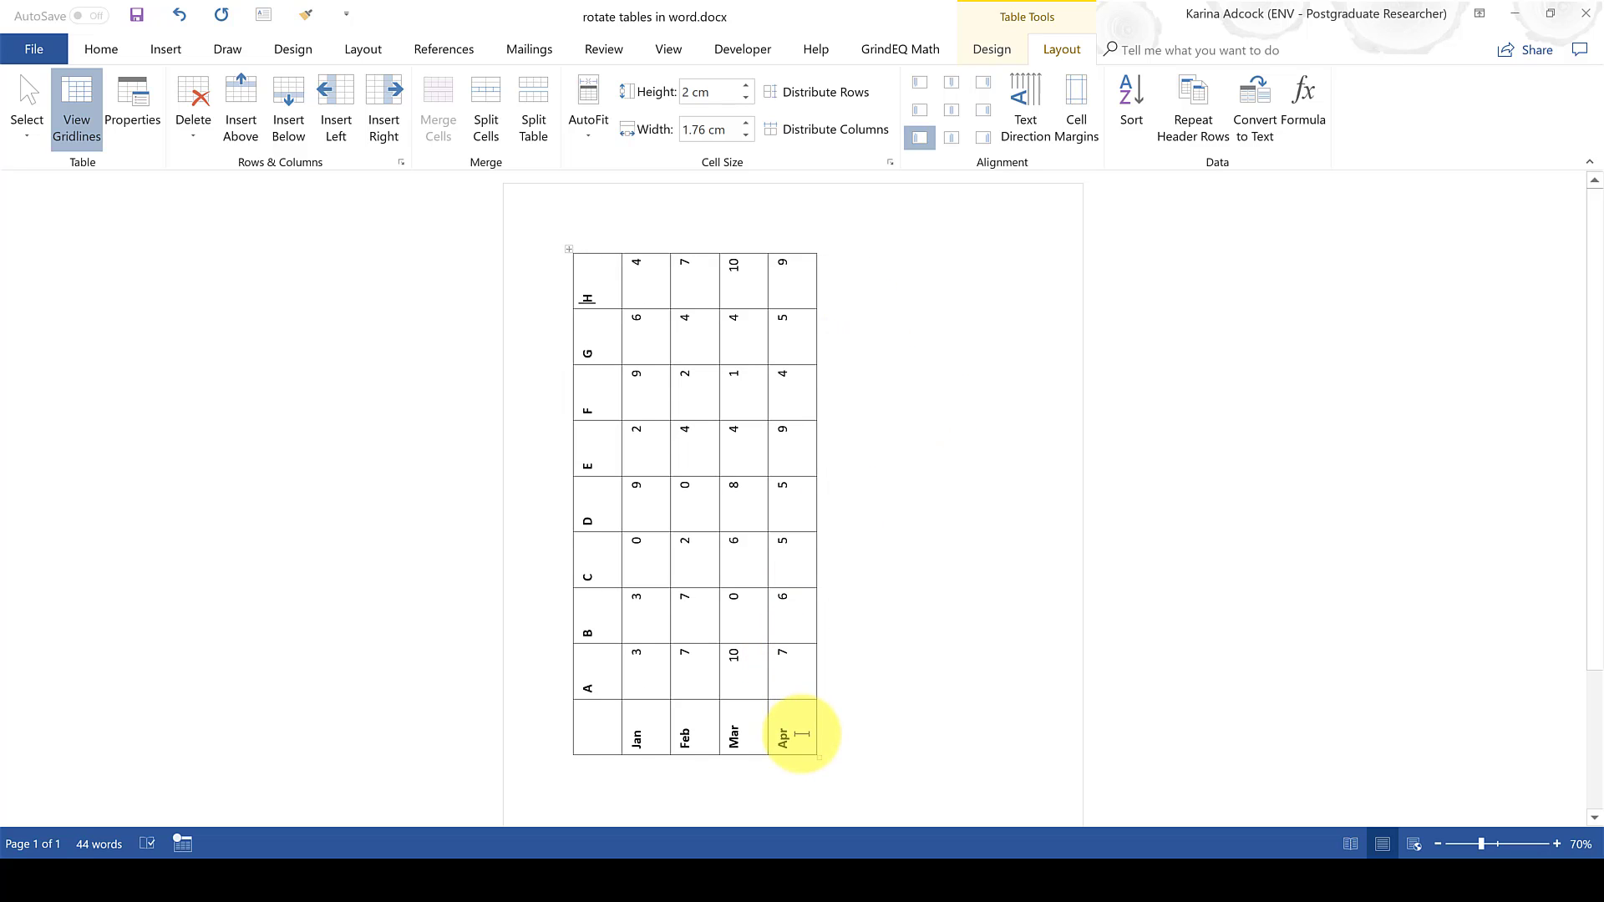
- Set the whole table's column width to 1.01 cm and row height to 1.5 cm
drag(800, 733, 584, 267)
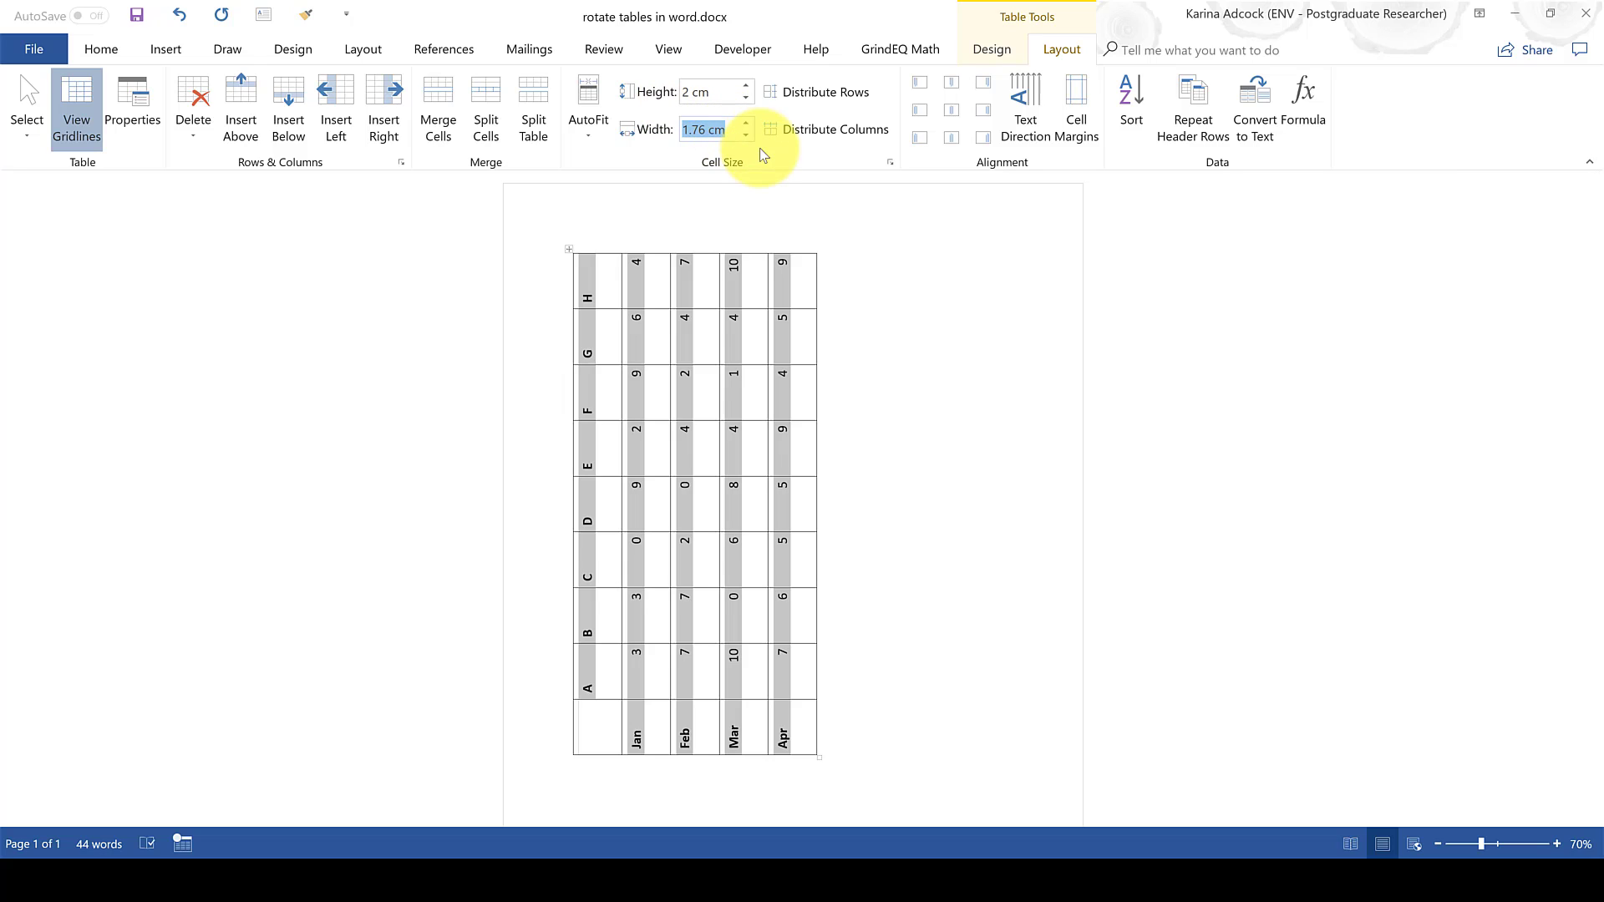
text(1.01)
key(Return)
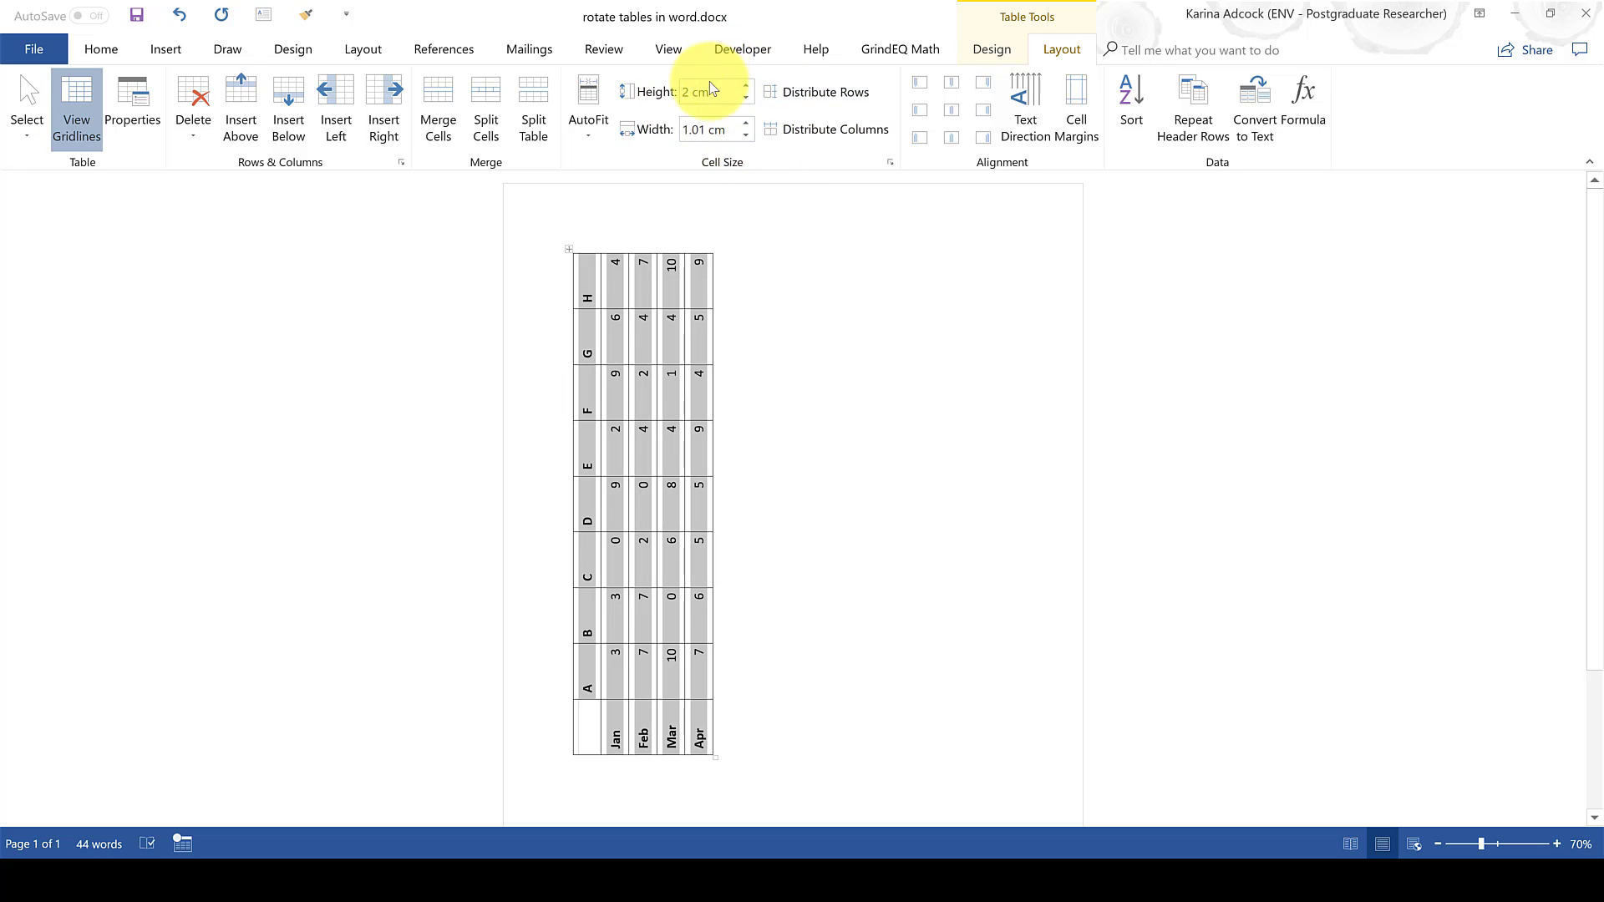
click(714, 94)
text(1)
key(Return)
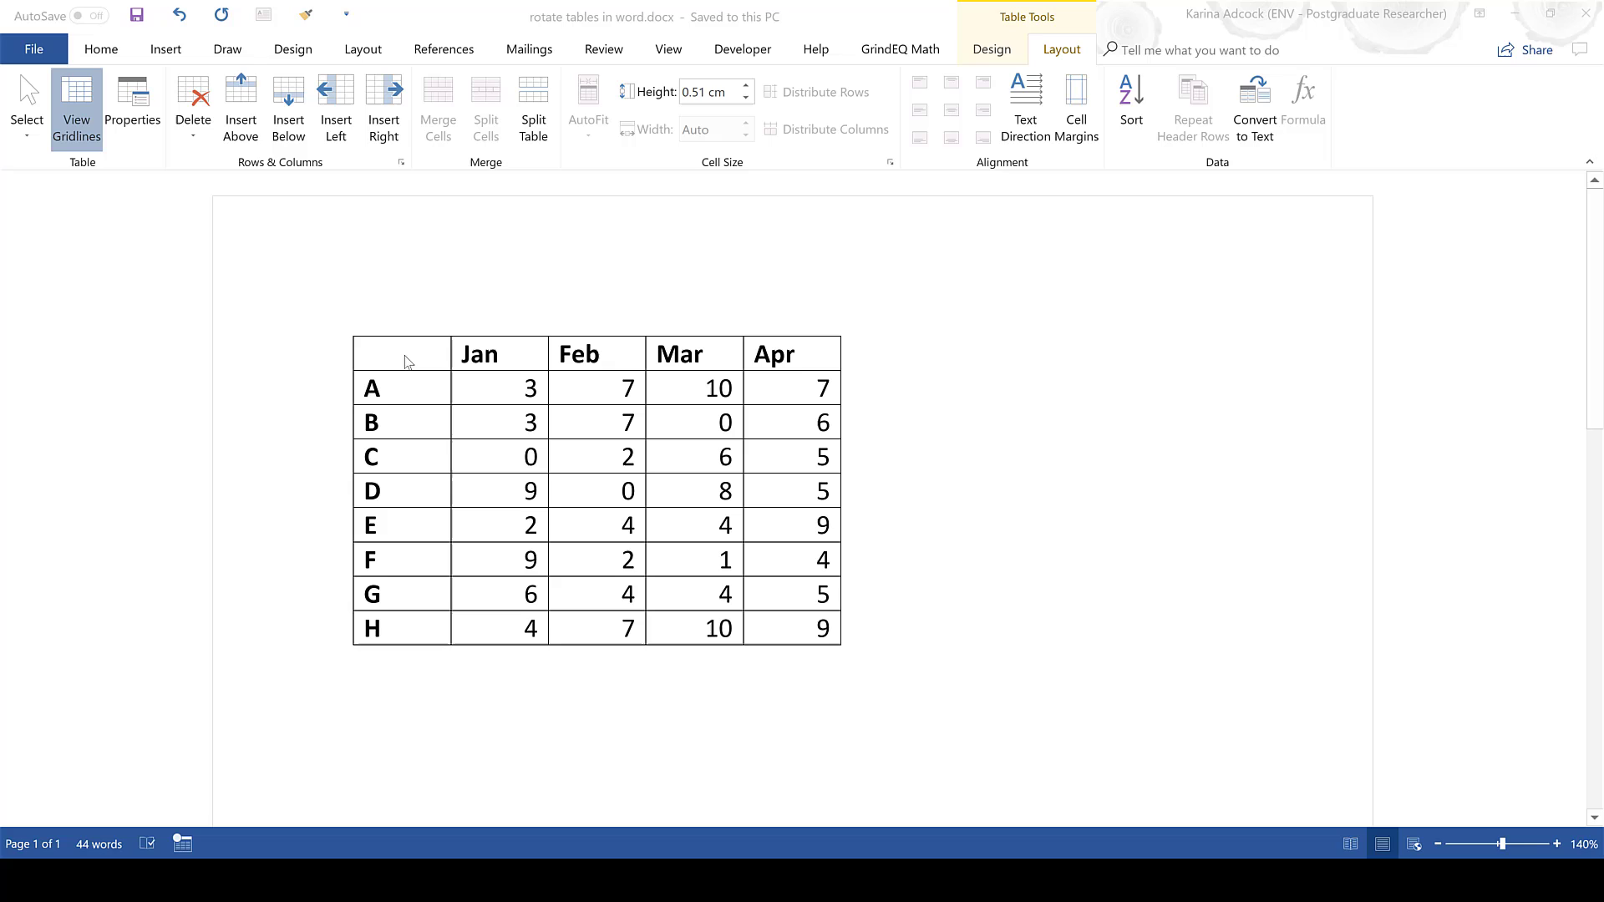
- Move the A–H label column to the right end, with Jan just before it
drag(400, 389, 418, 627)
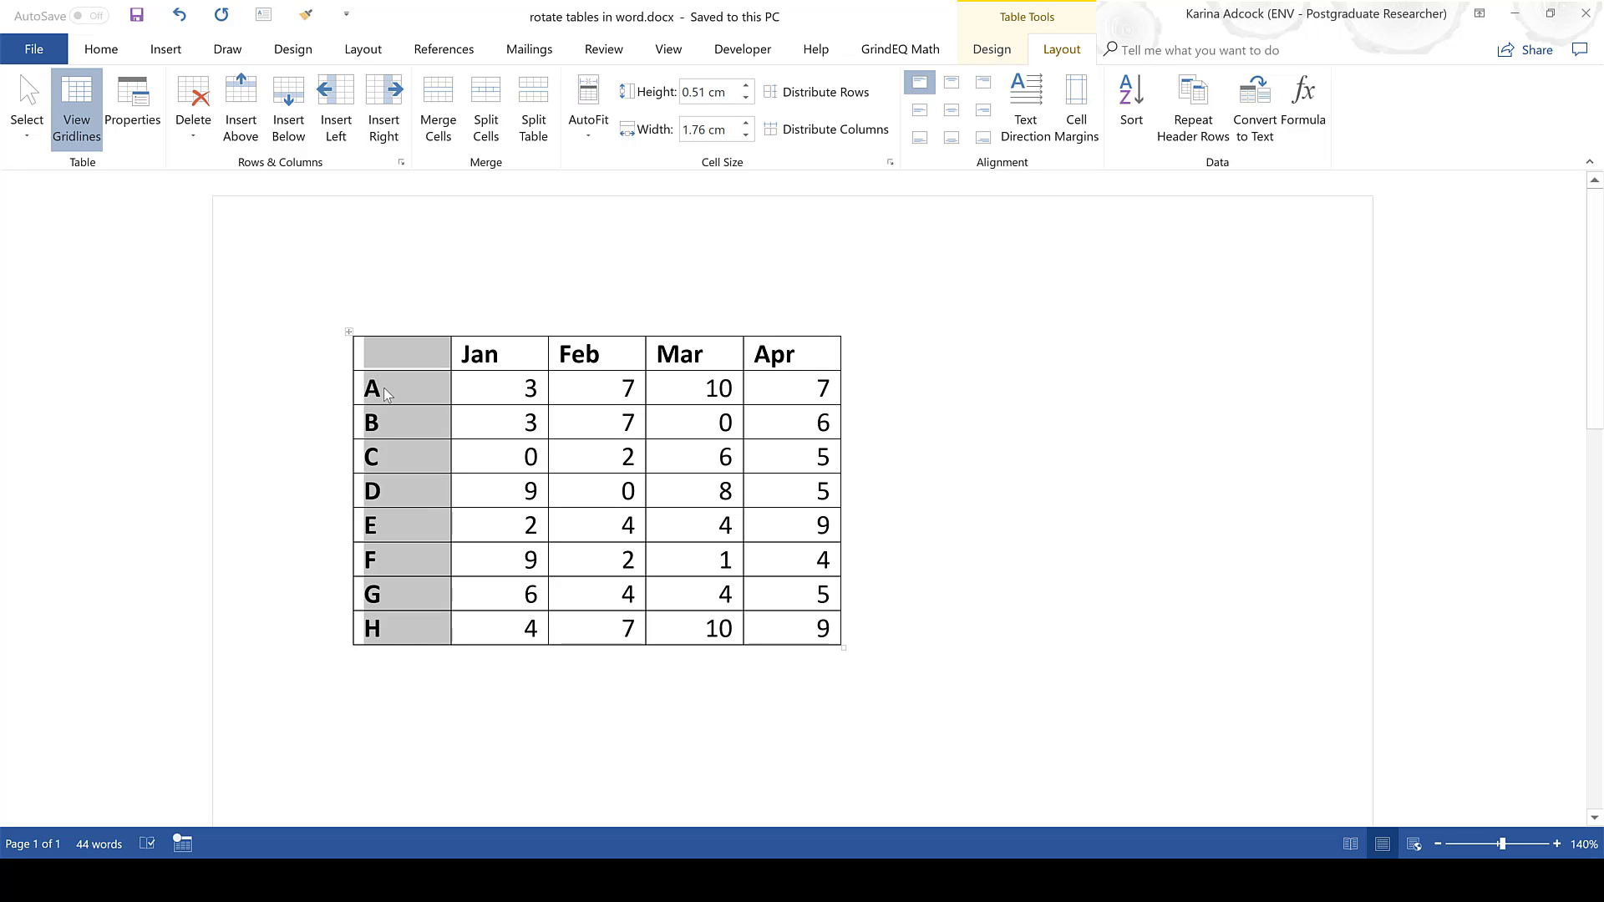
drag(383, 388, 911, 422)
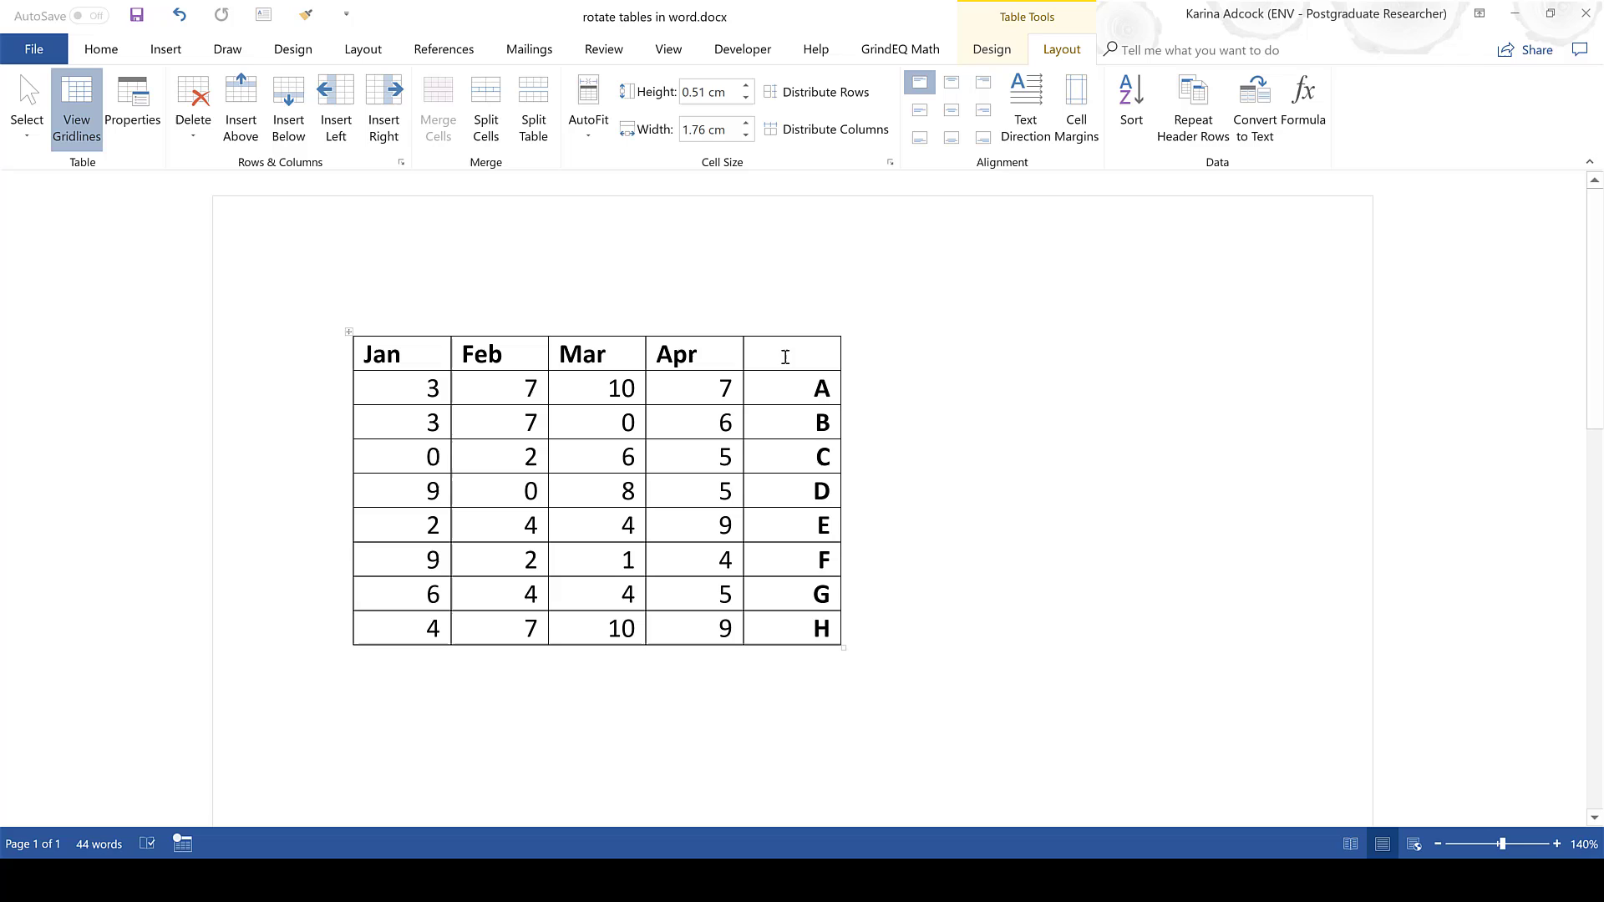
drag(365, 352, 416, 623)
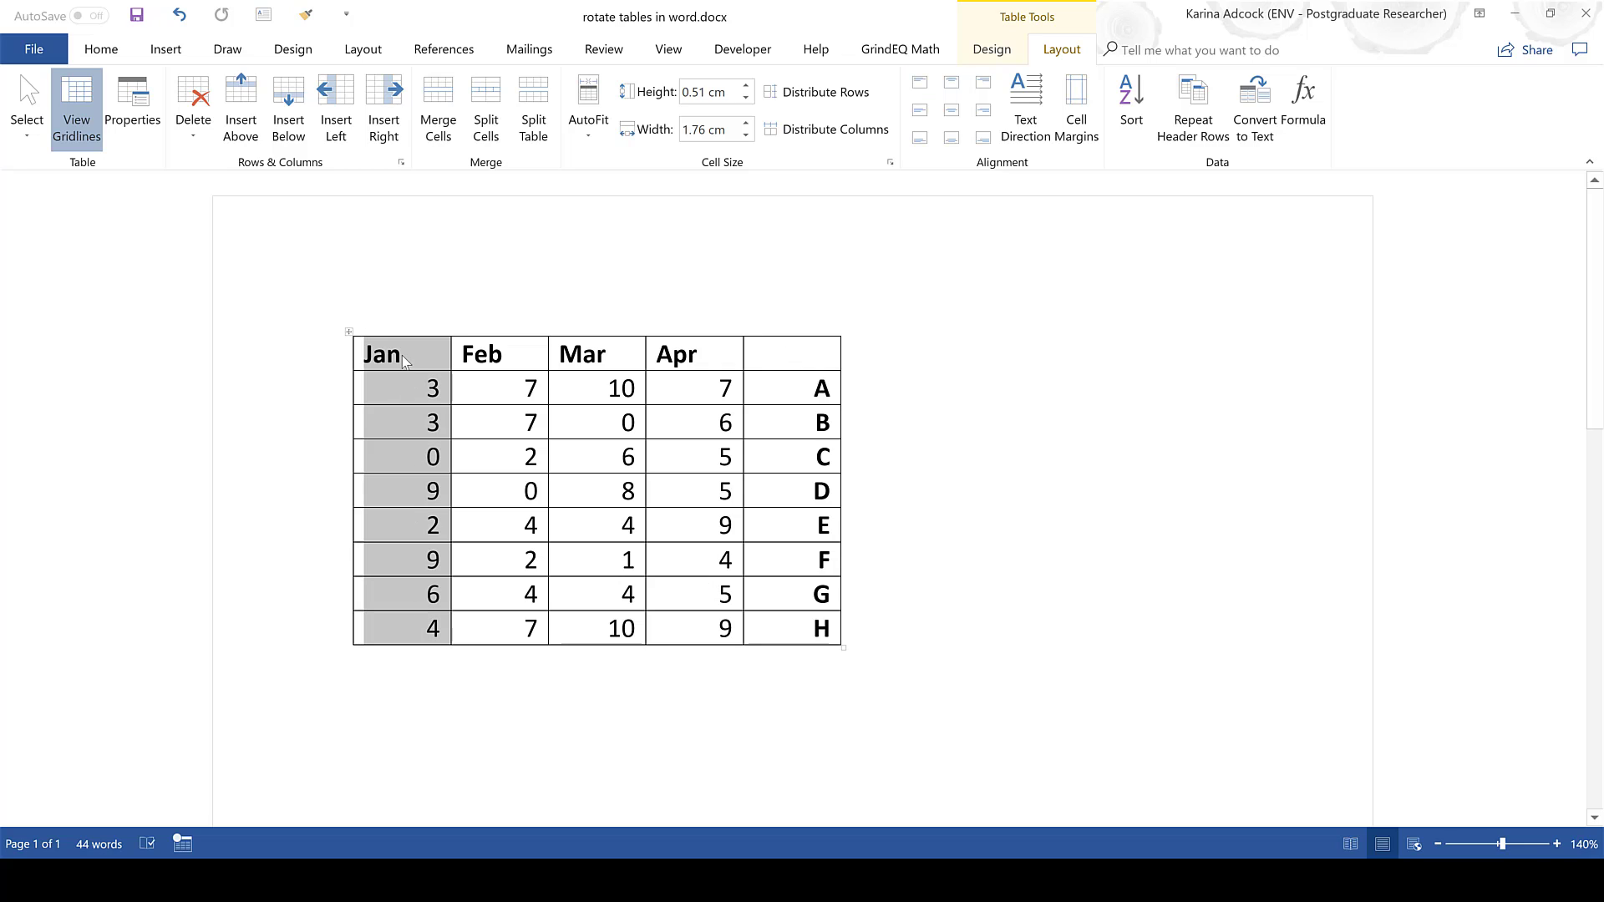
drag(707, 369, 780, 376)
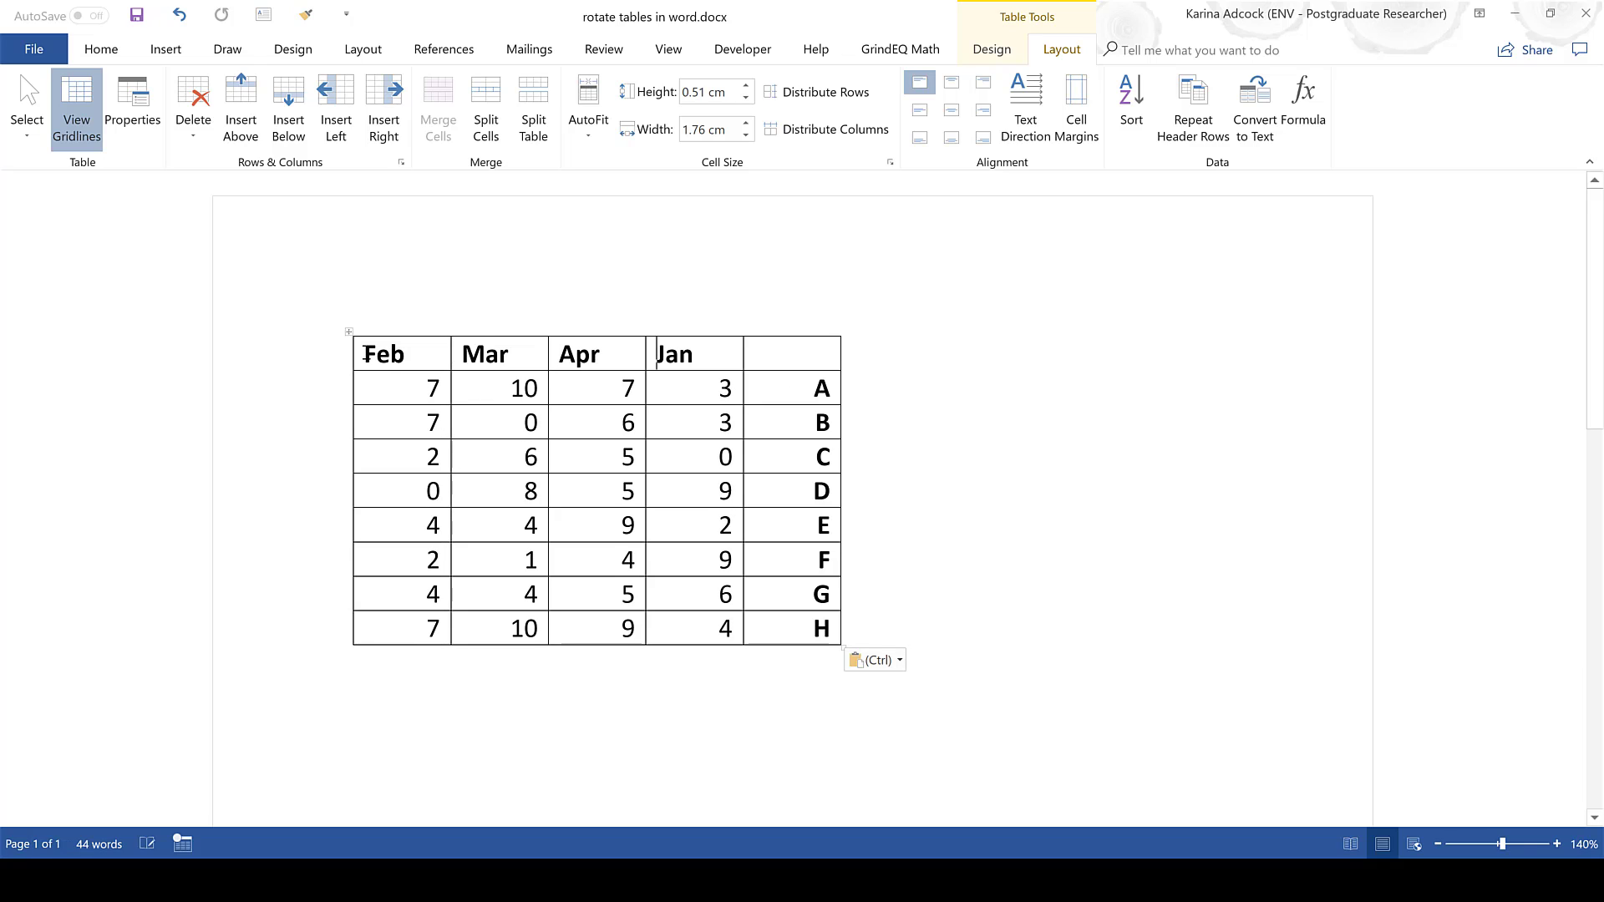
- Move Feb between Apr and Jan and Mar before Feb, giving Apr, Mar, Feb, Jan
drag(366, 354, 389, 615)
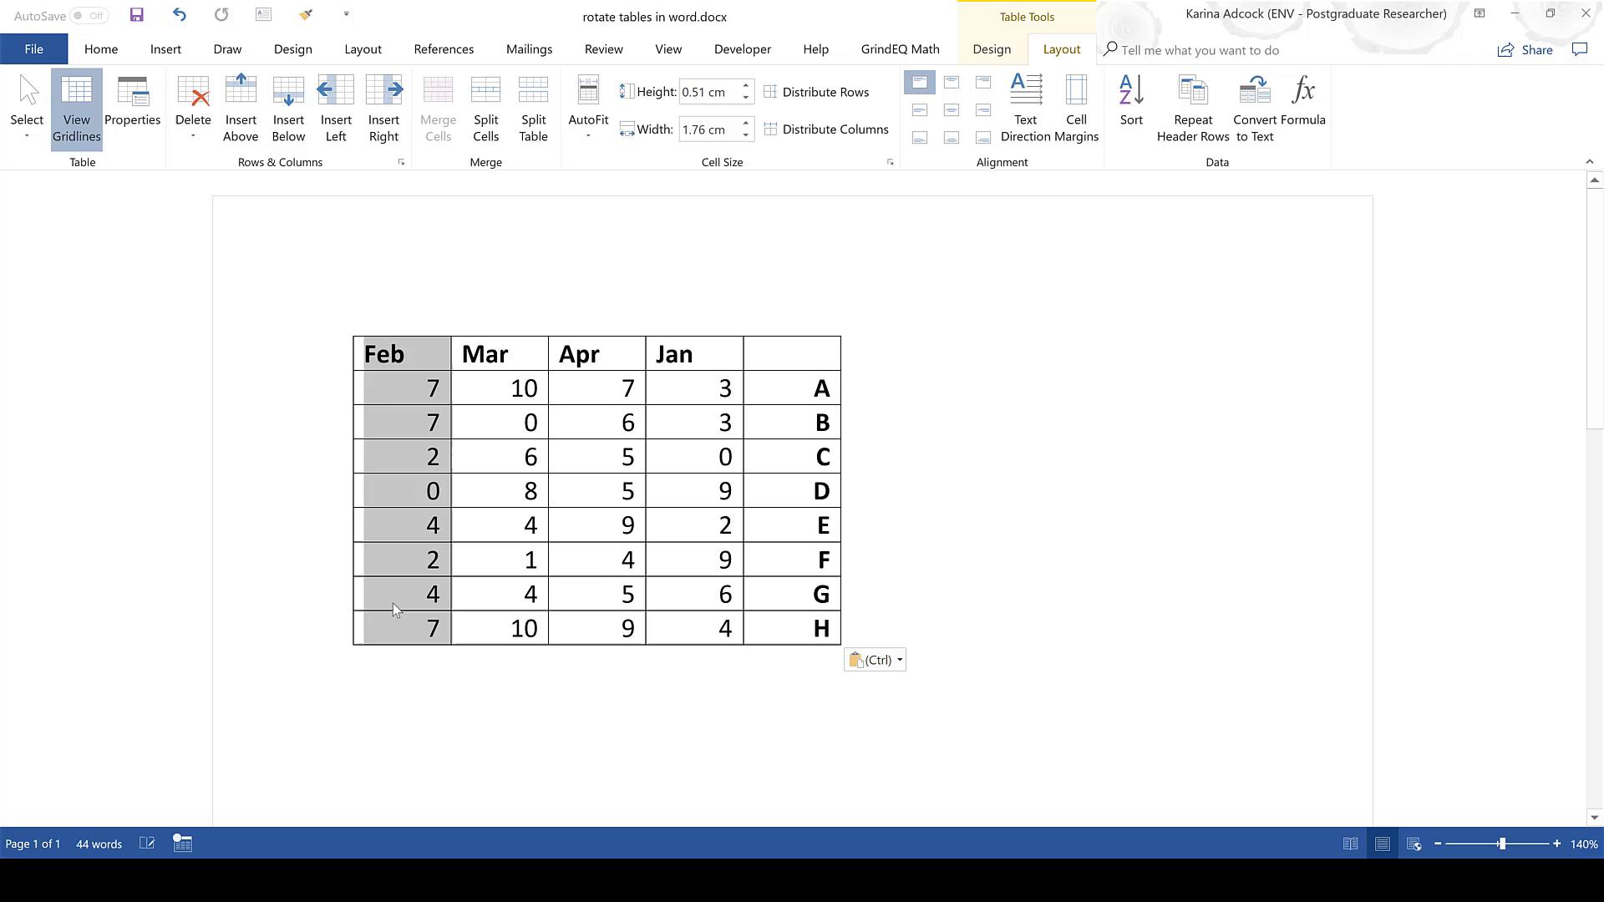
drag(409, 359, 706, 360)
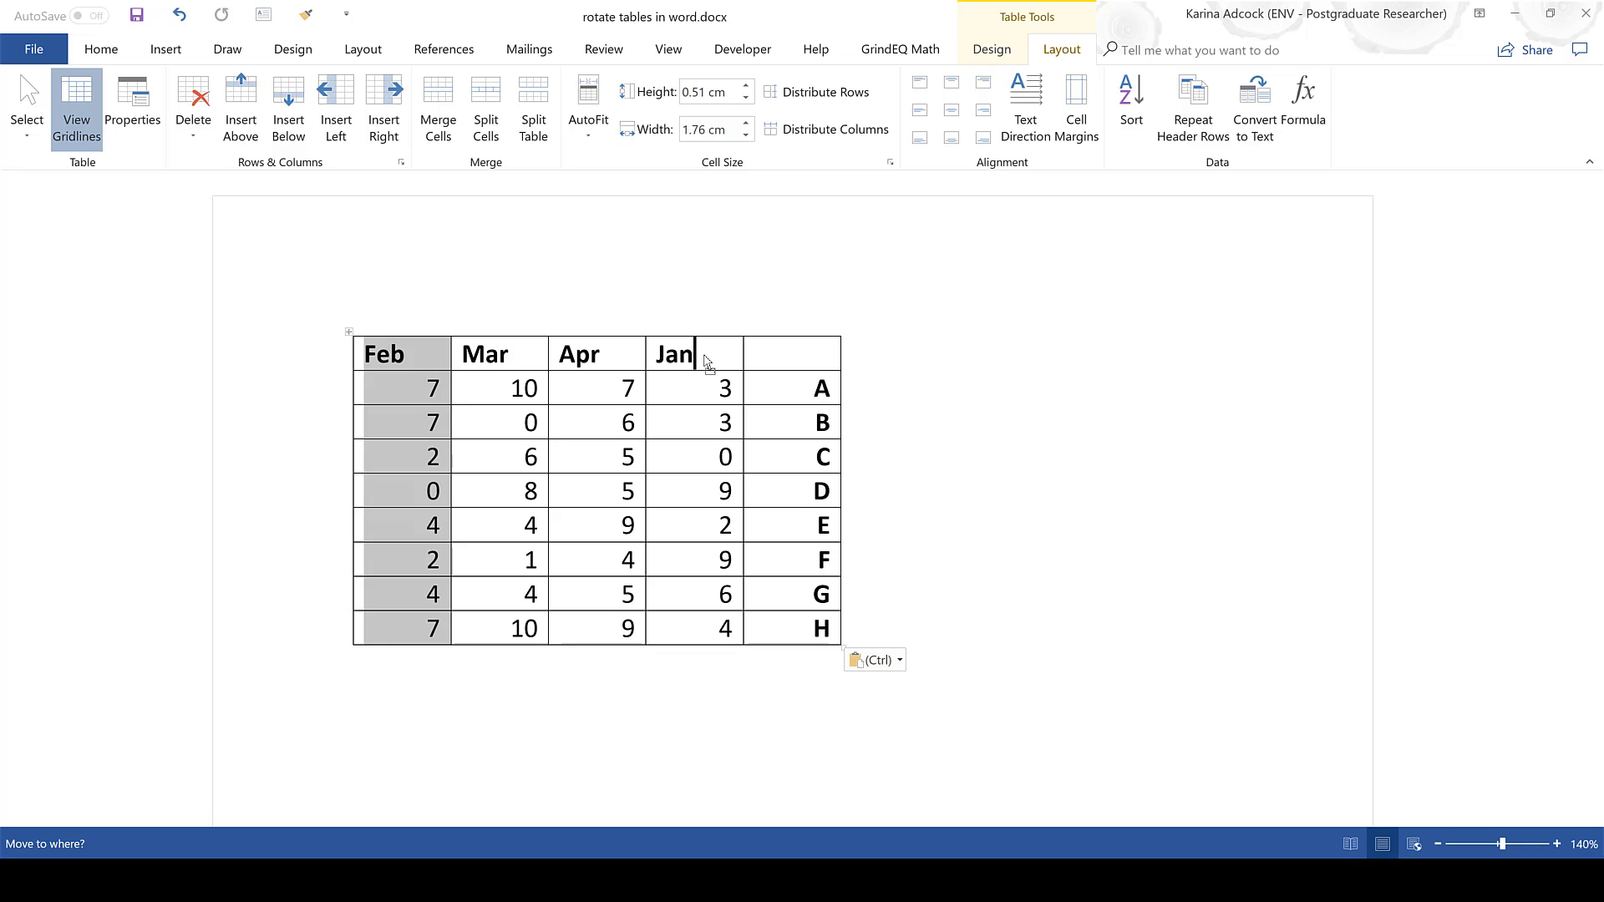
drag(706, 361, 706, 361)
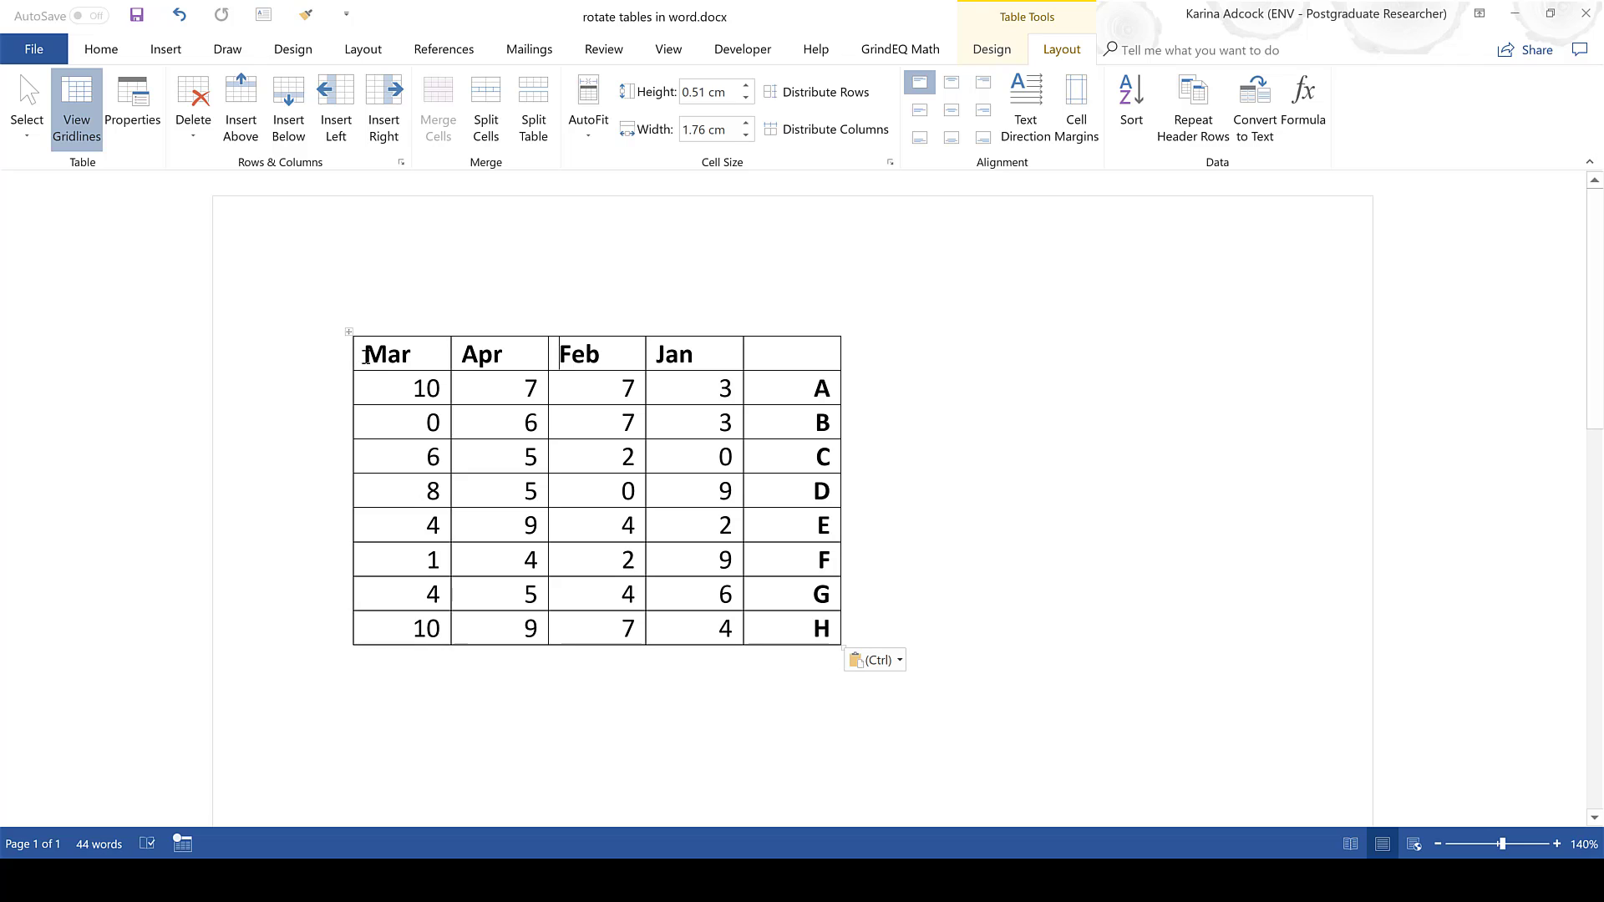
drag(418, 426, 409, 635)
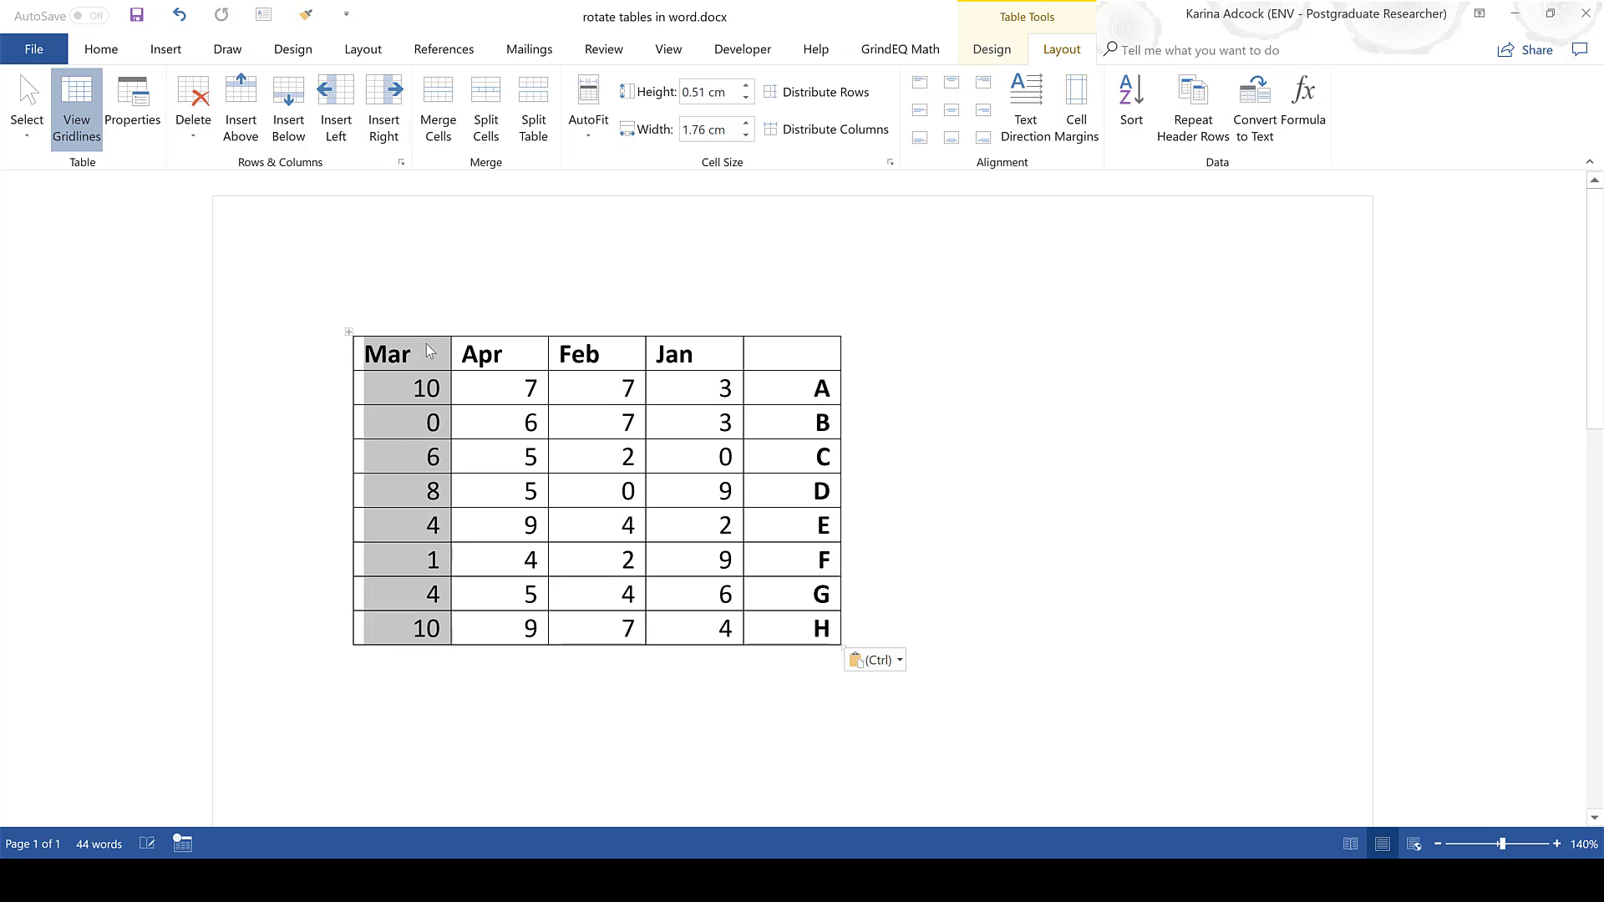
drag(473, 365, 612, 365)
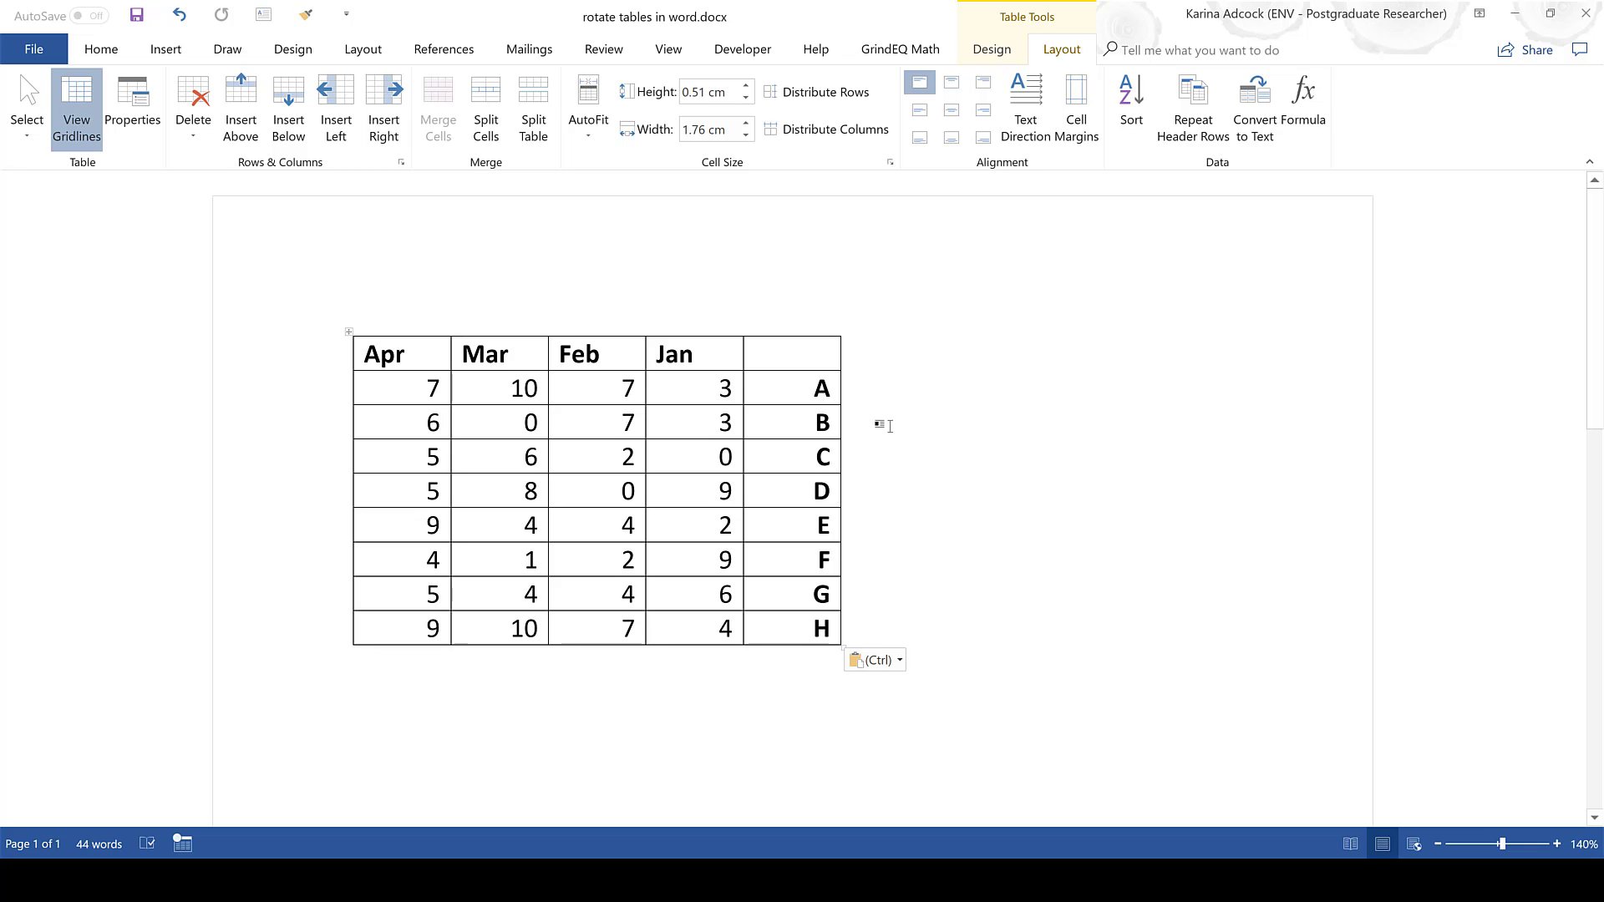
drag(816, 627, 412, 358)
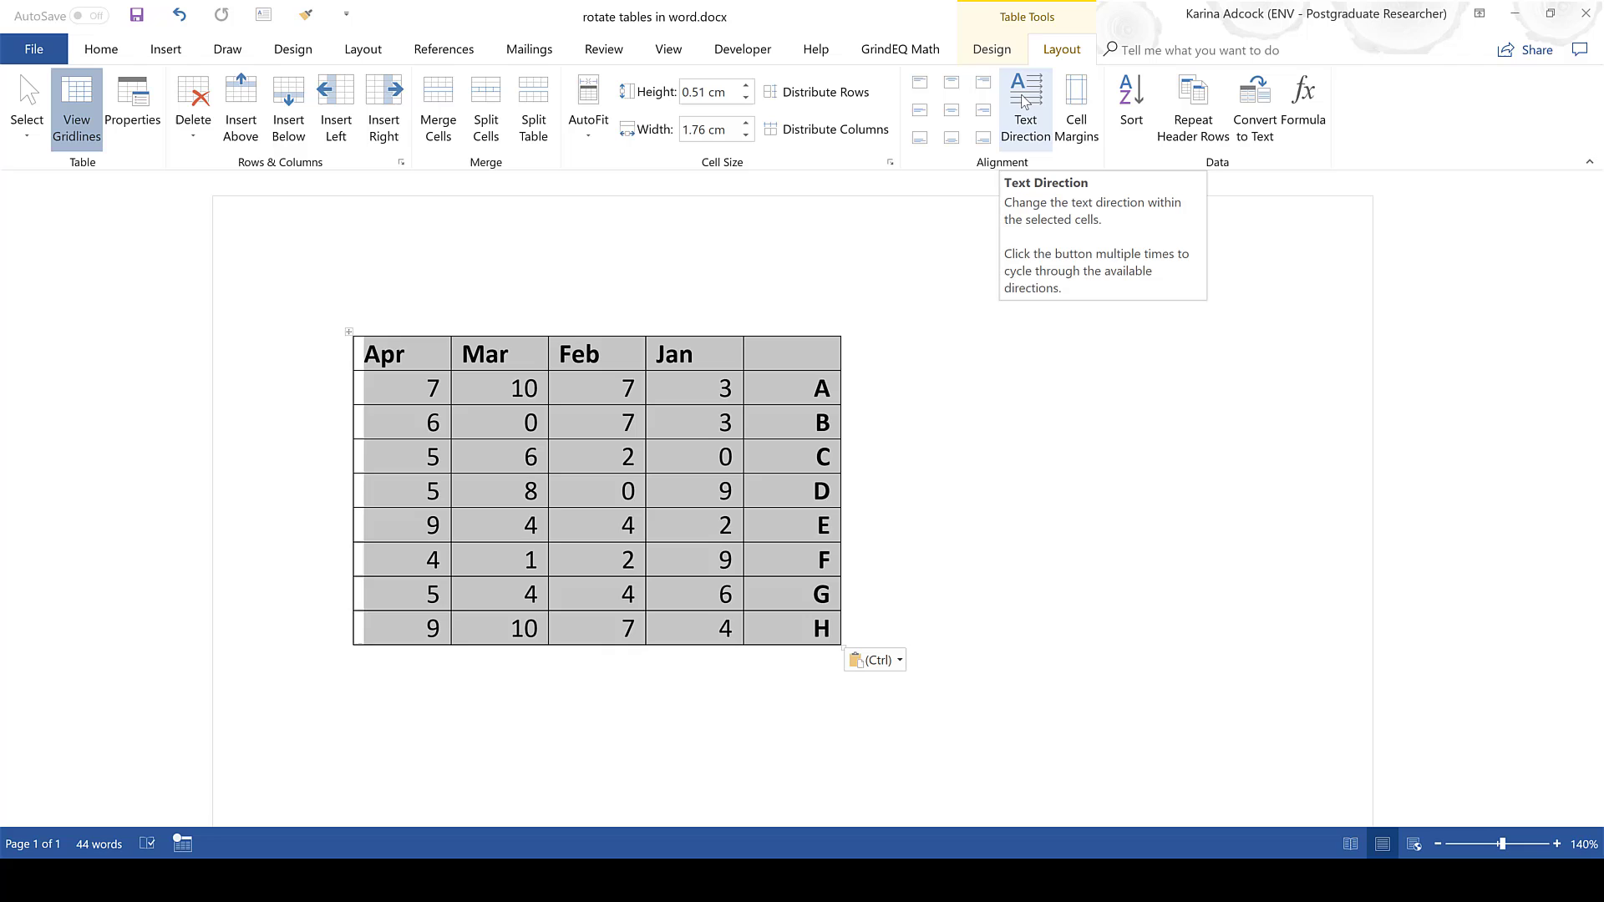
- Turn all table text vertical with one Text Direction change and zoom out to view it
click(1022, 100)
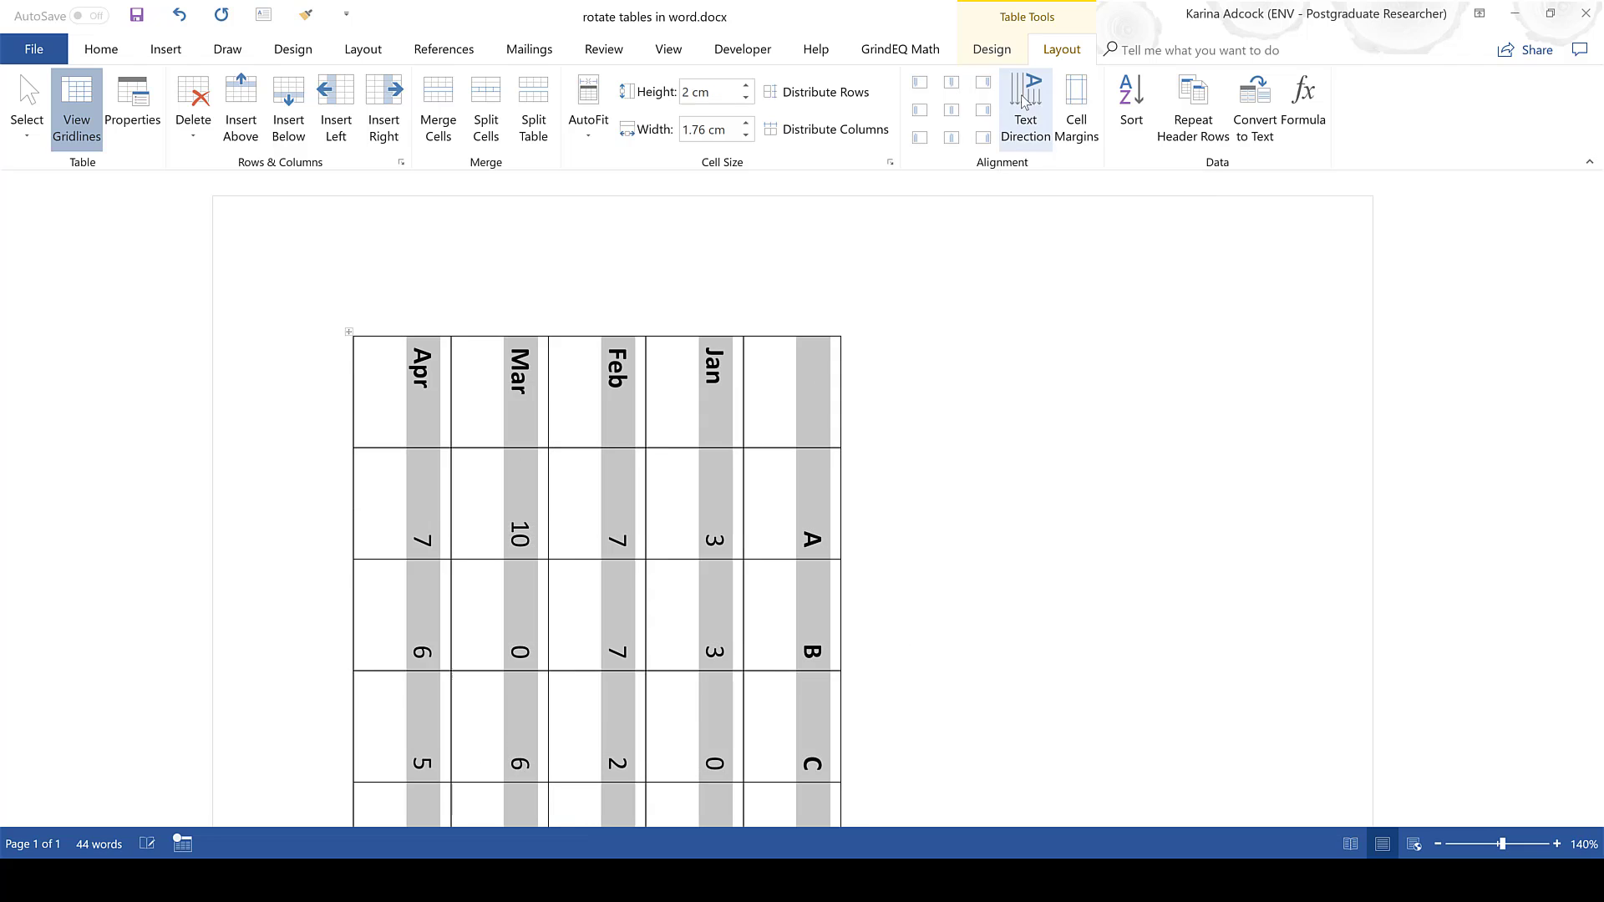
click(1439, 844)
click(1439, 845)
click(1438, 845)
click(1439, 845)
click(1438, 845)
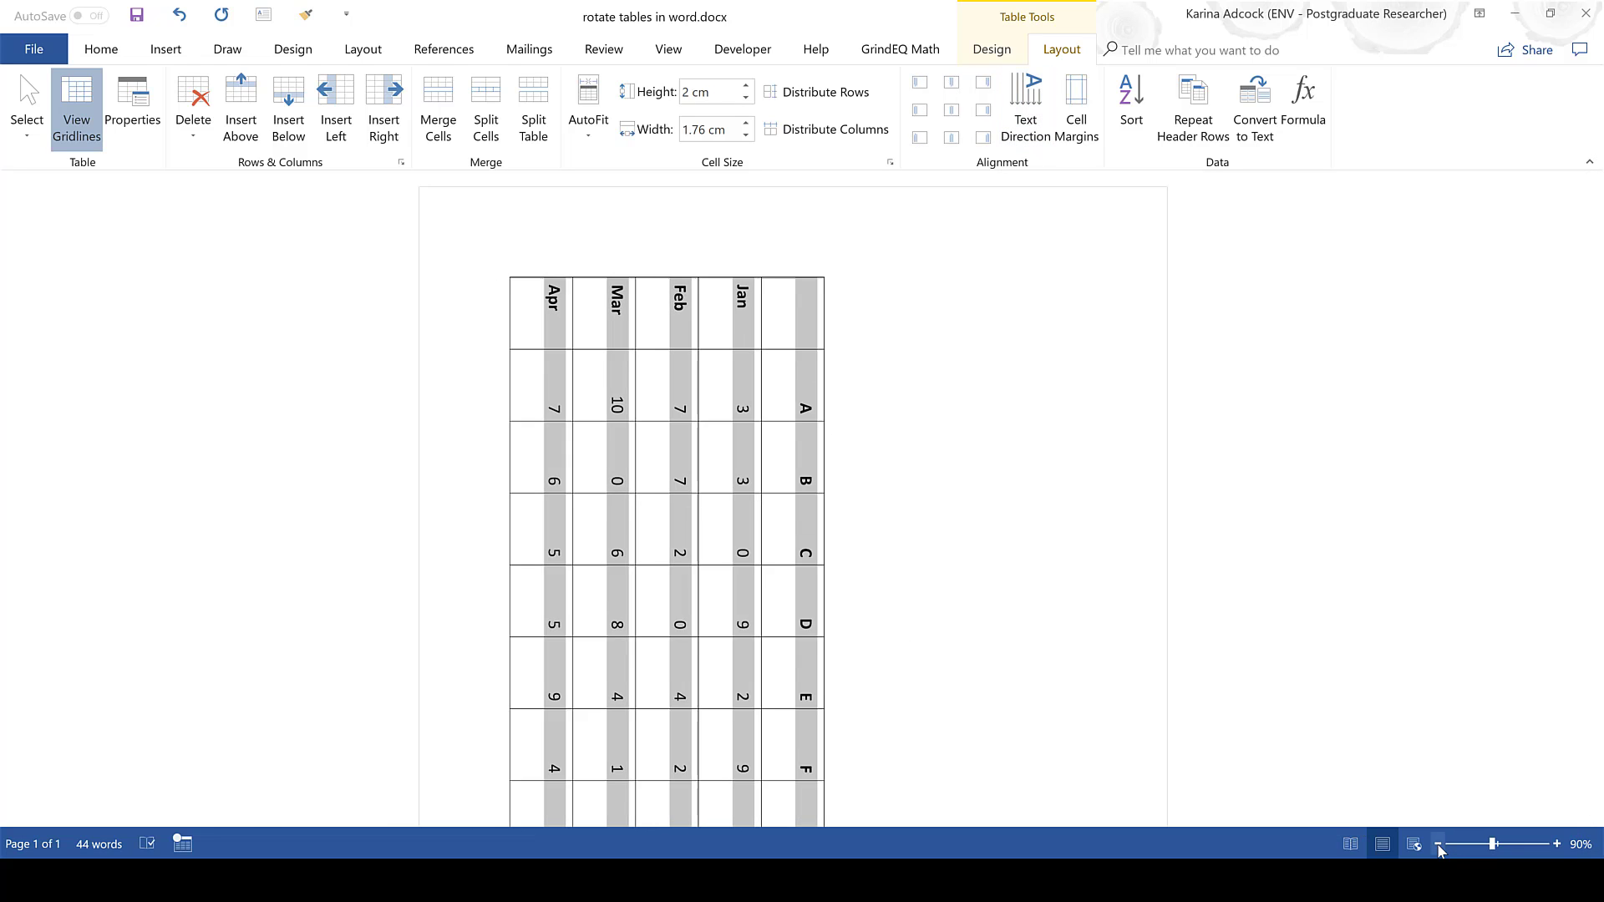